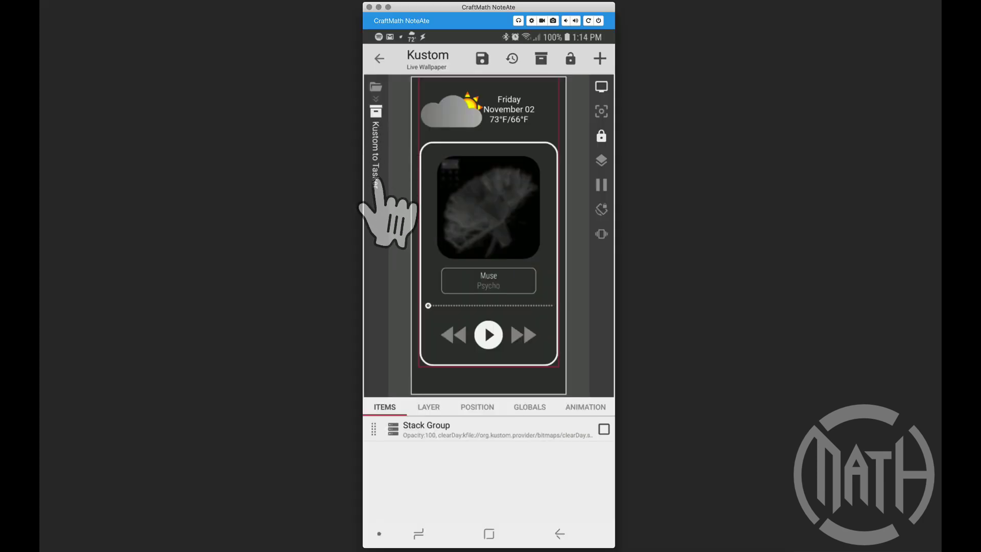
- Drill through Stack Group > Music Artist Info LastFM > Stack Group > Artist and Title to its Rectangle shape
click(446, 432)
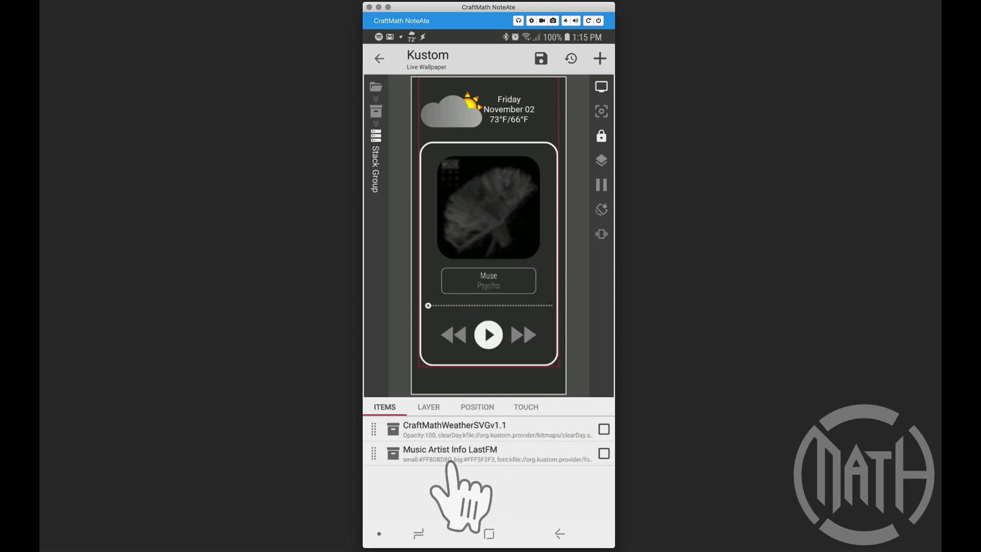
click(450, 454)
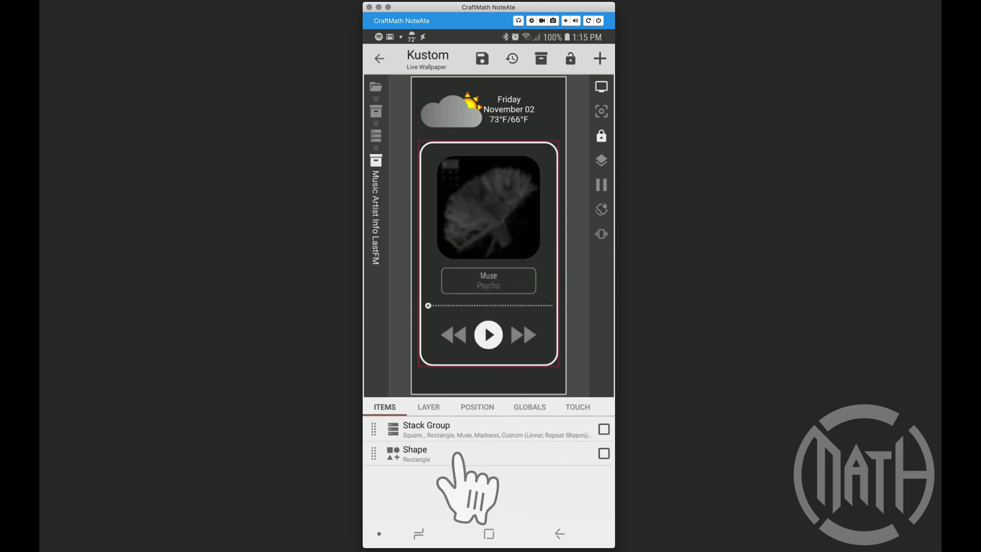
click(466, 430)
click(467, 453)
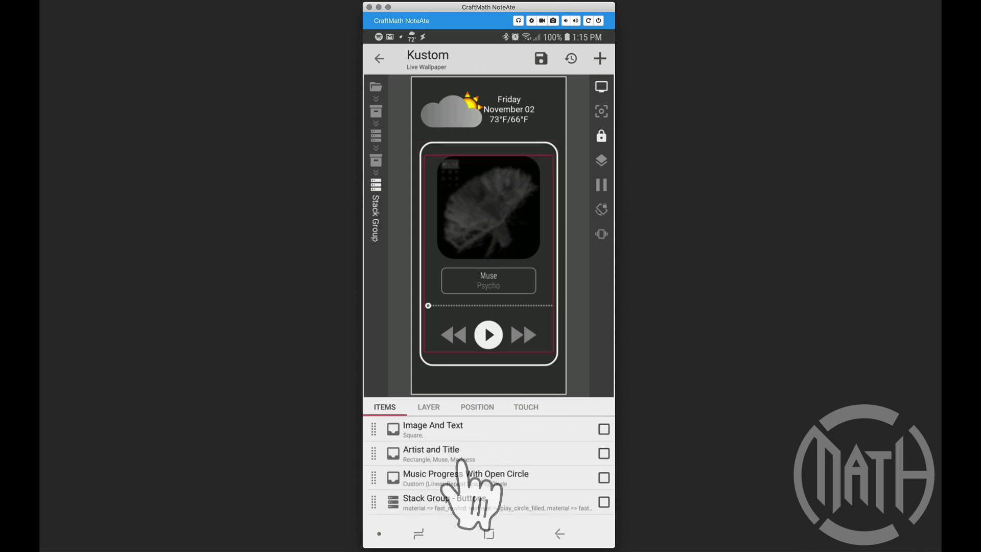
click(450, 430)
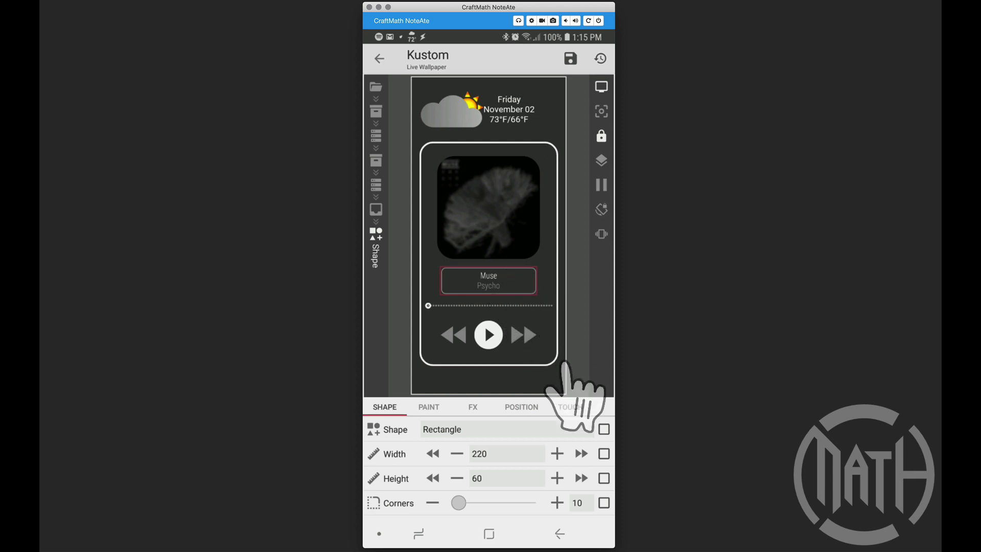
- Show the shape's Open Link formula autotoolscommand://music=:=$mi(artist)$=:=$mi(title)$ in the Formula Editor
click(571, 407)
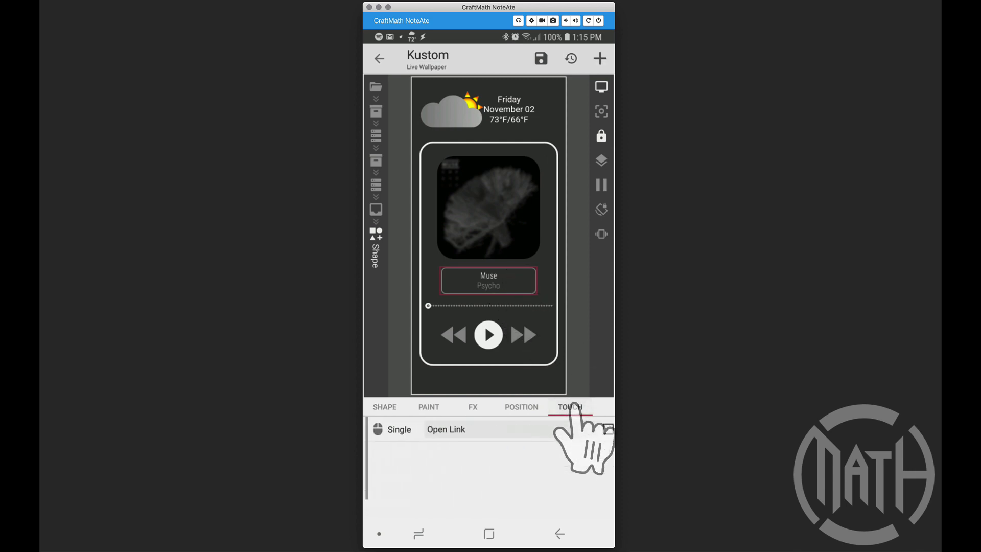
click(458, 430)
click(453, 454)
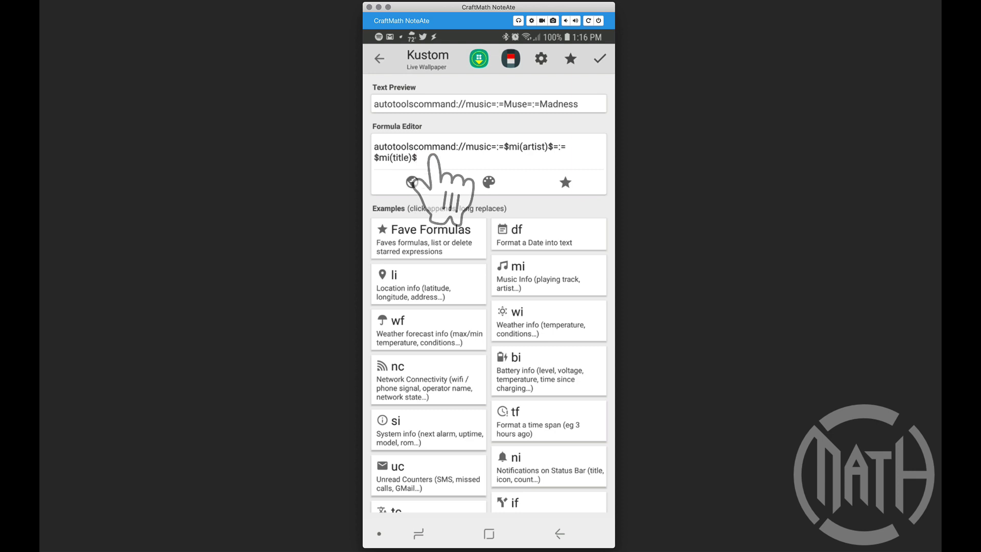
- Confirm the music formula and move to the CraftMathWeatherSVGv1.1 weather group
click(601, 59)
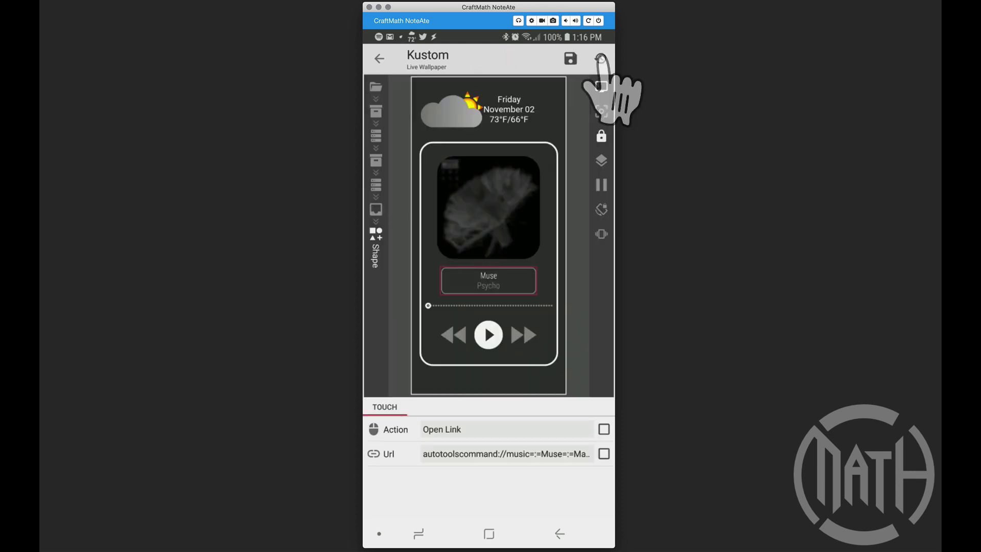
click(376, 131)
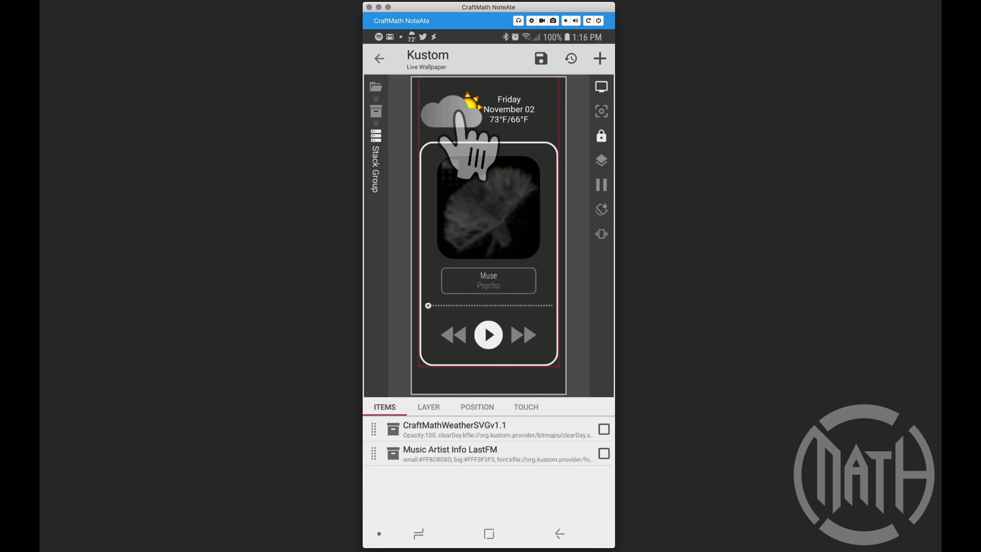
click(423, 430)
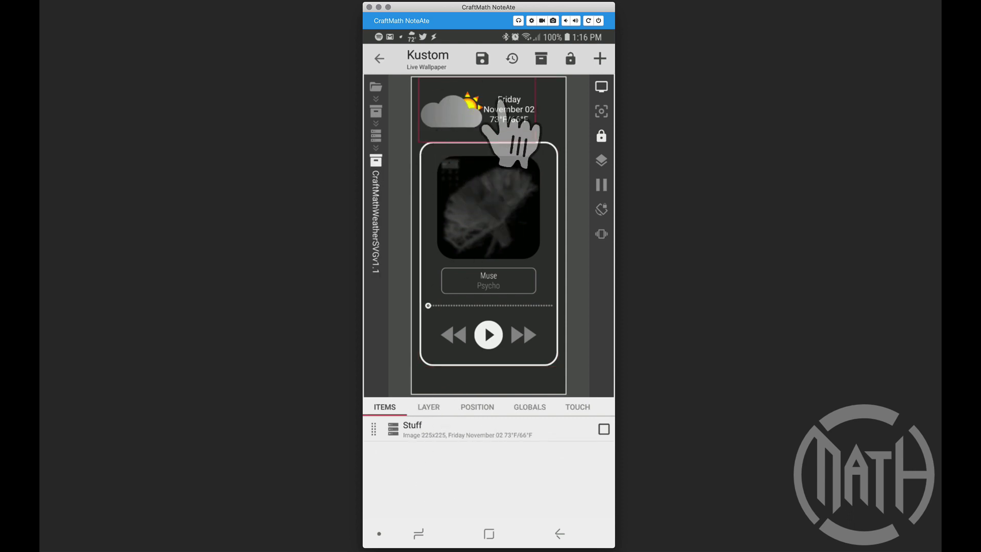
- Add an Open Link tap action to the weather group and start editing its empty Url formula
click(577, 406)
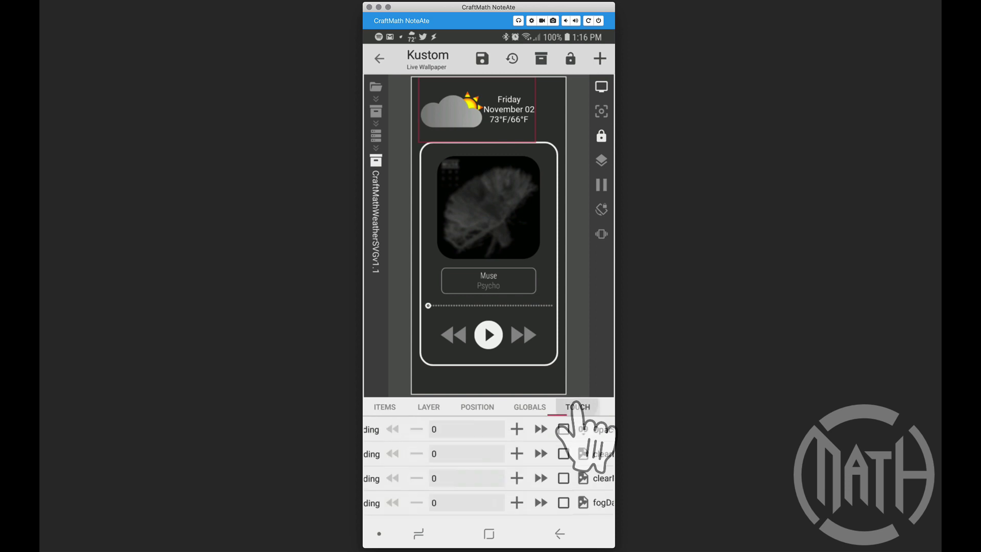
click(600, 58)
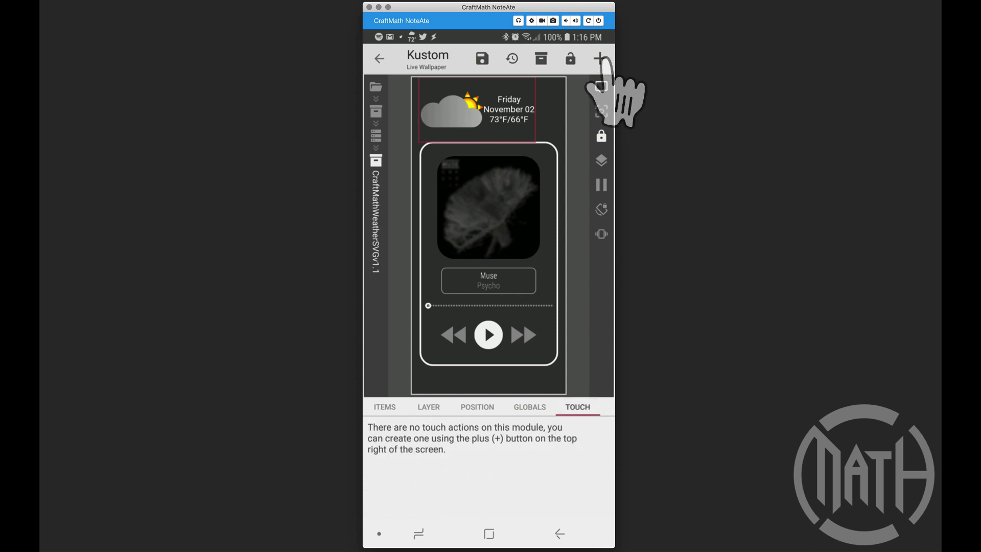
click(451, 428)
click(447, 429)
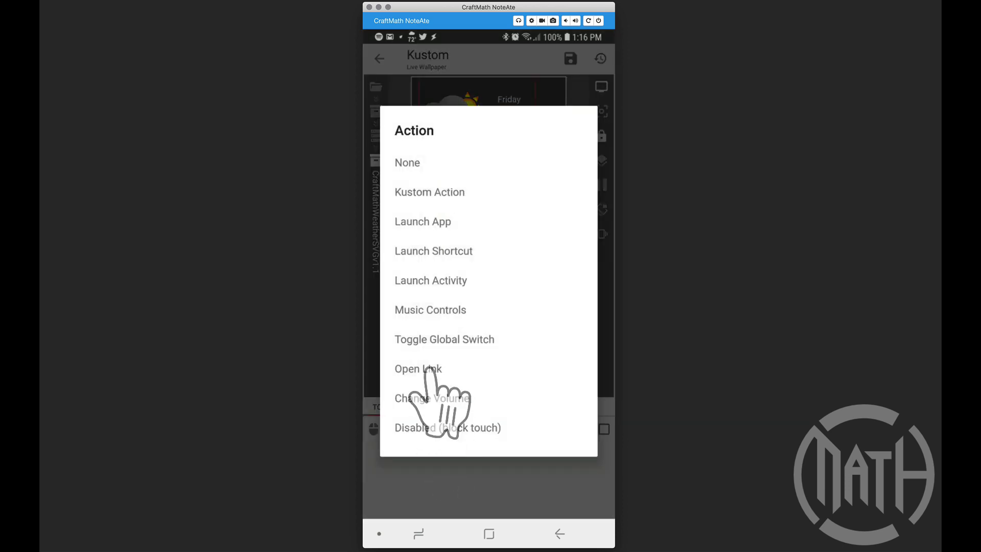
click(432, 369)
click(453, 453)
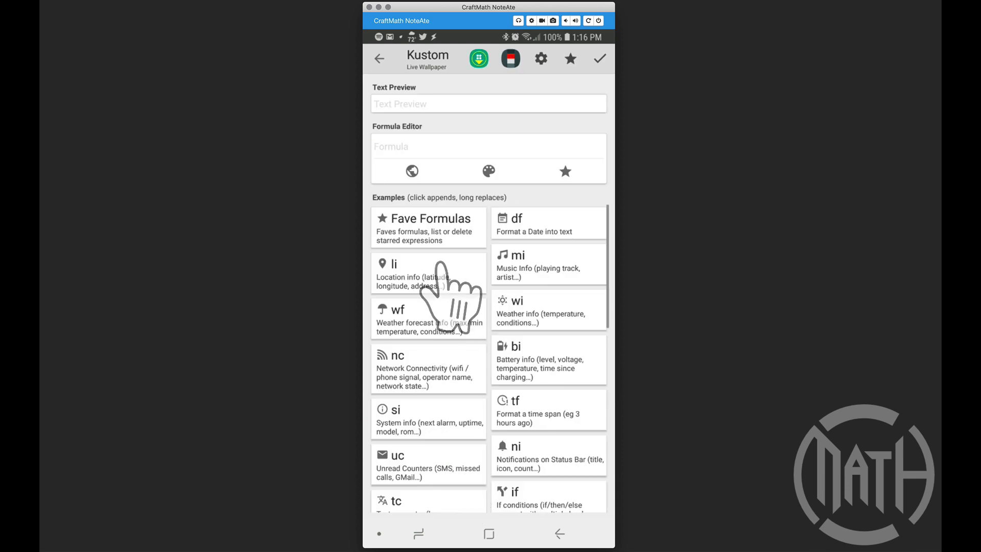
- Build the formula autotoolscommand://weather=:=Current temp is $wi(temp)$°$wi(tempu)$, followed by =:=High
text(autotoolscommand://)
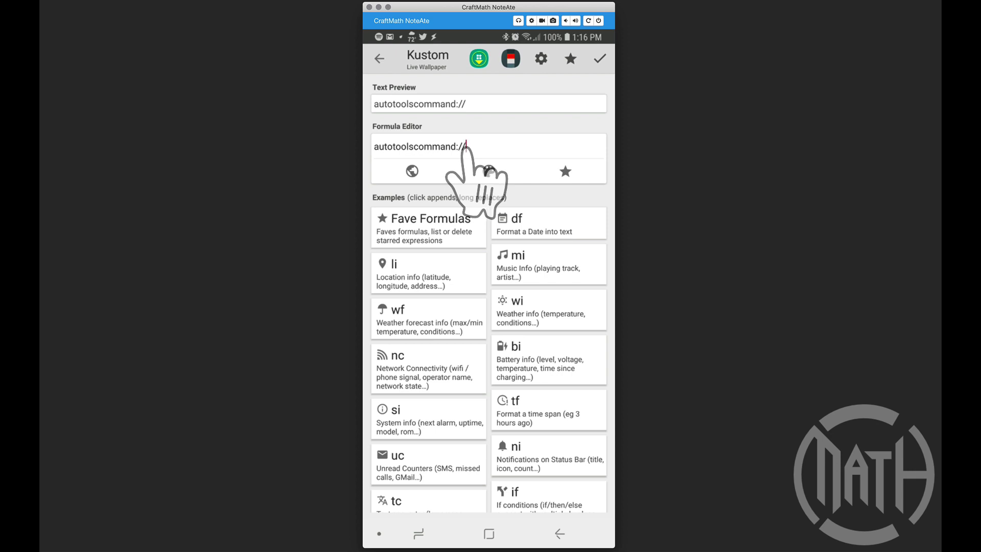
text(weather)
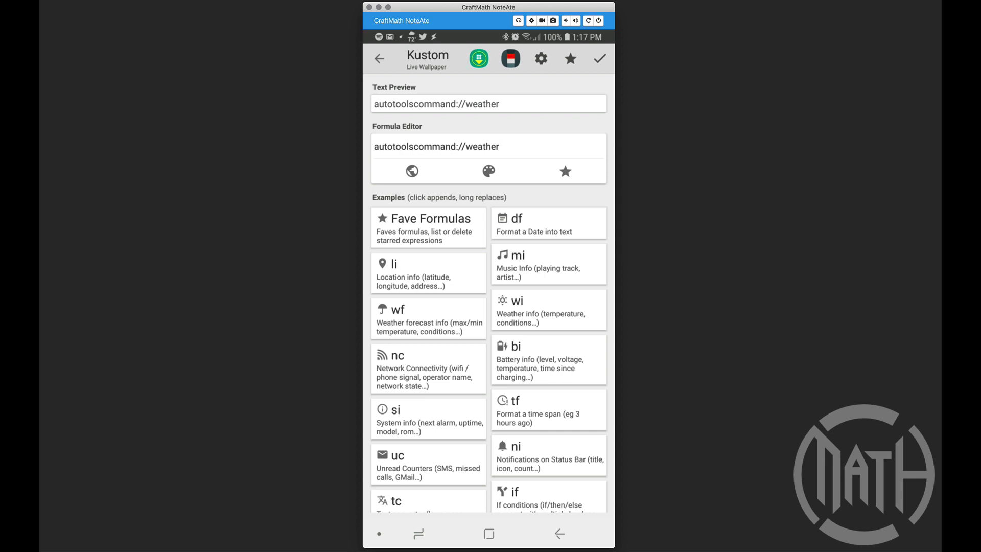
text(=:=Current temp is)
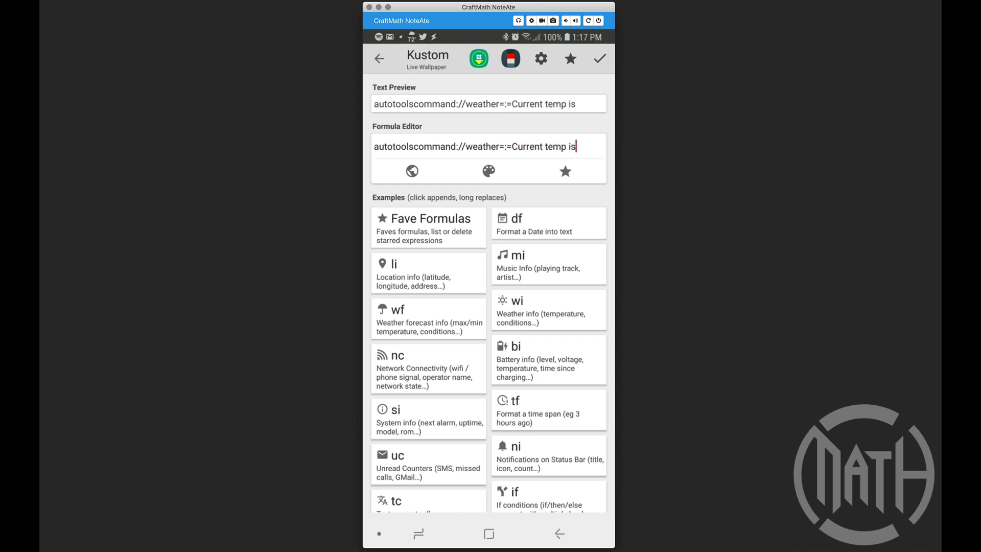
click(535, 301)
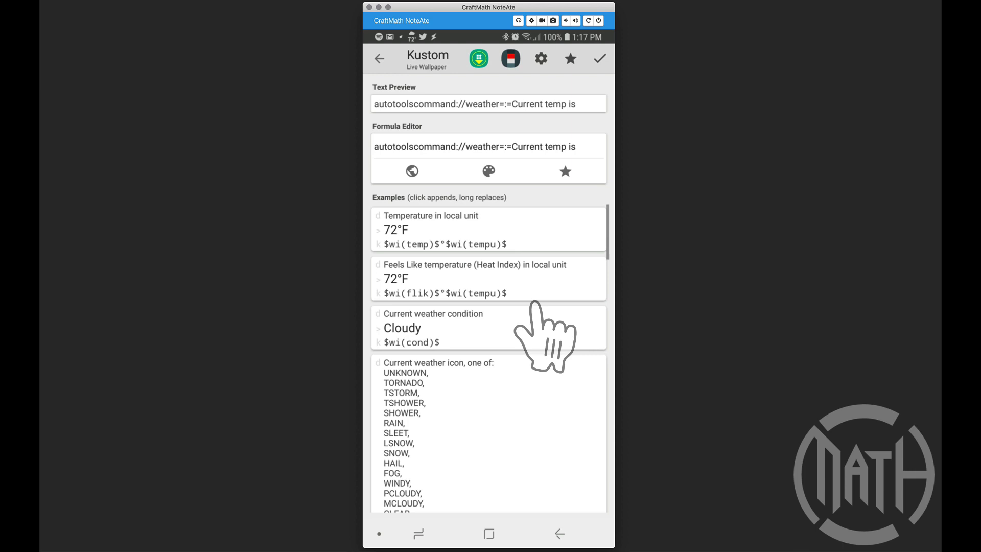
click(452, 230)
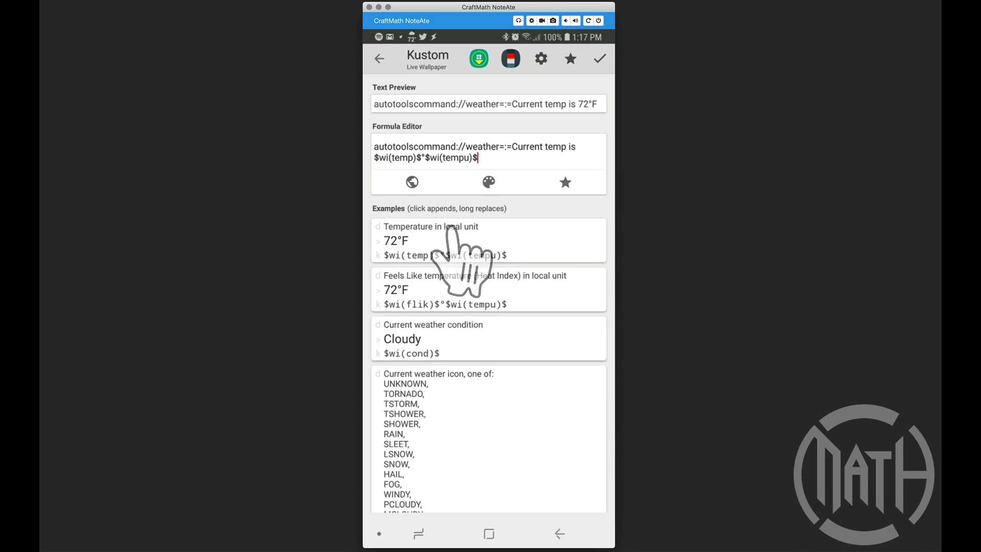
text(=:=)
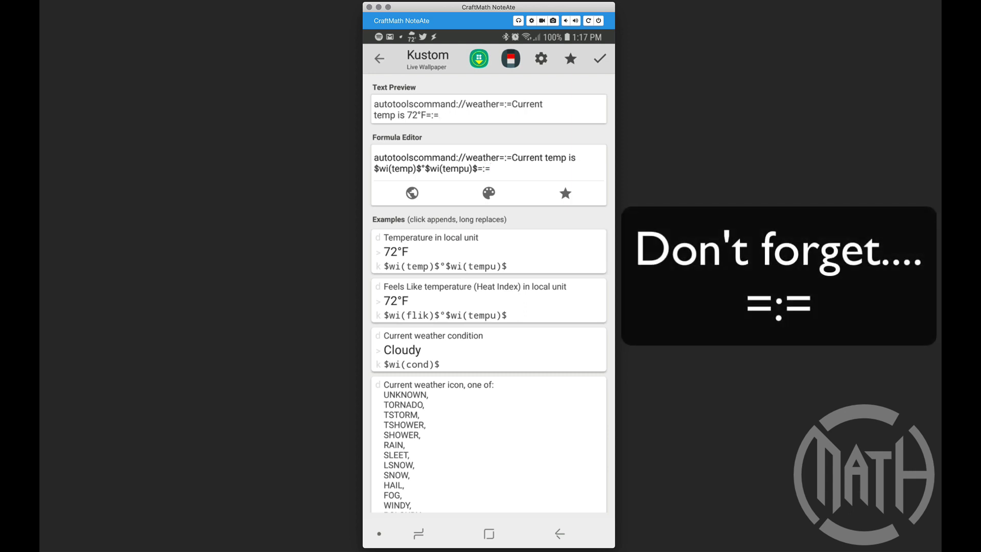
text(High)
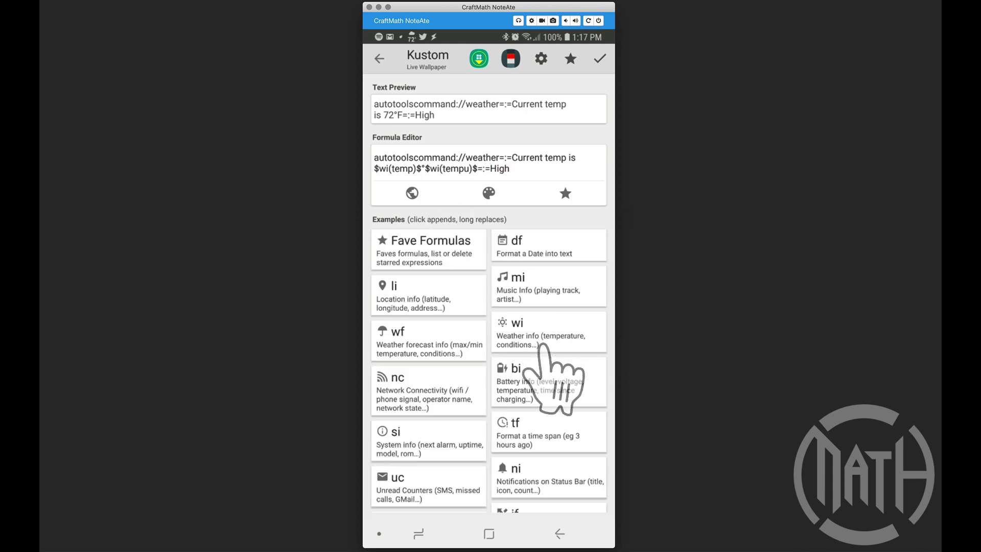
- Append today's max temperature, 'and the Low is', and today's min temperature
click(448, 337)
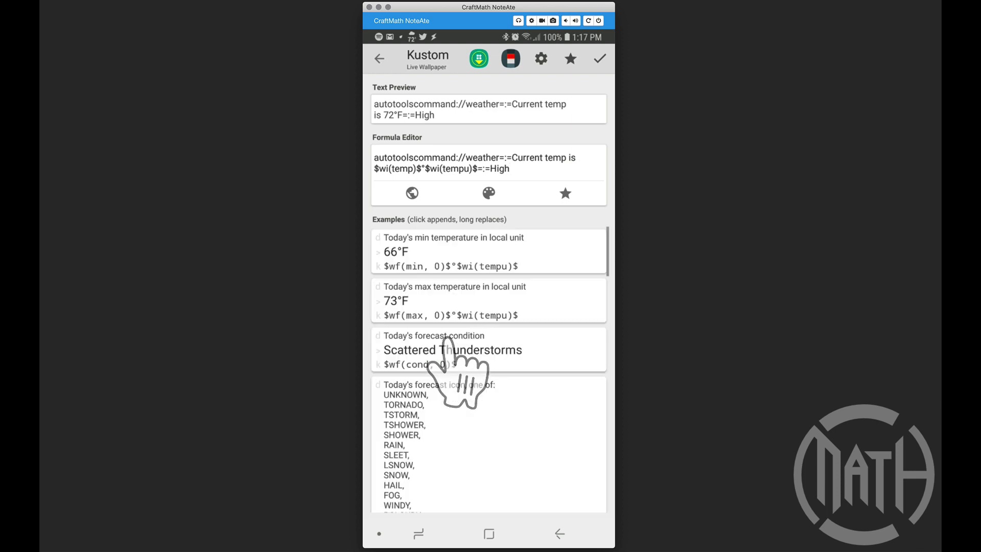
click(516, 176)
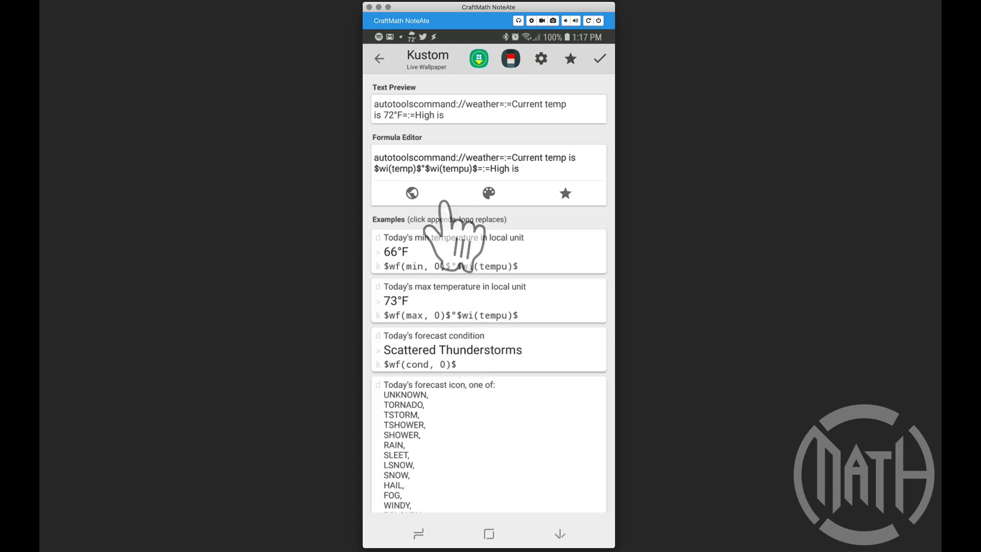
click(423, 308)
text(and the Low is)
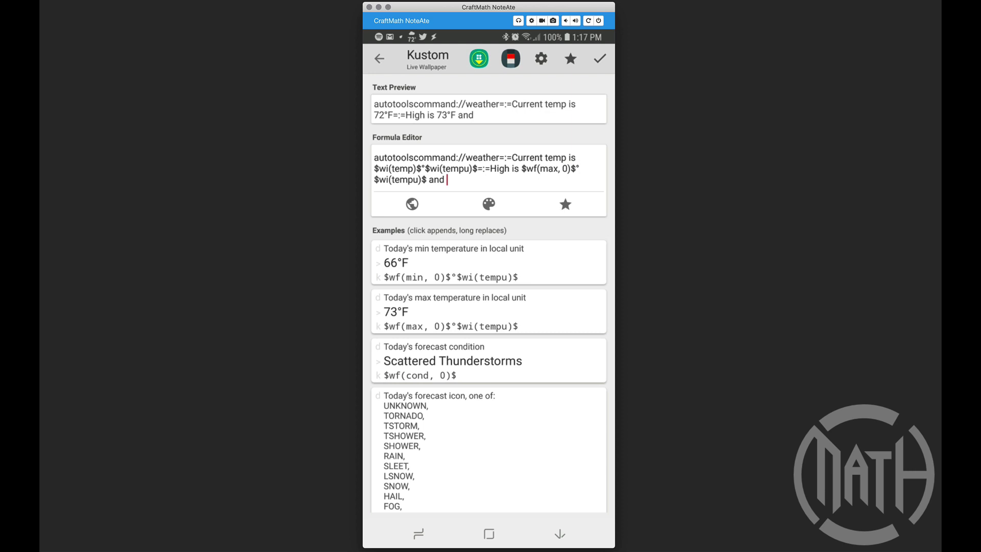
click(438, 253)
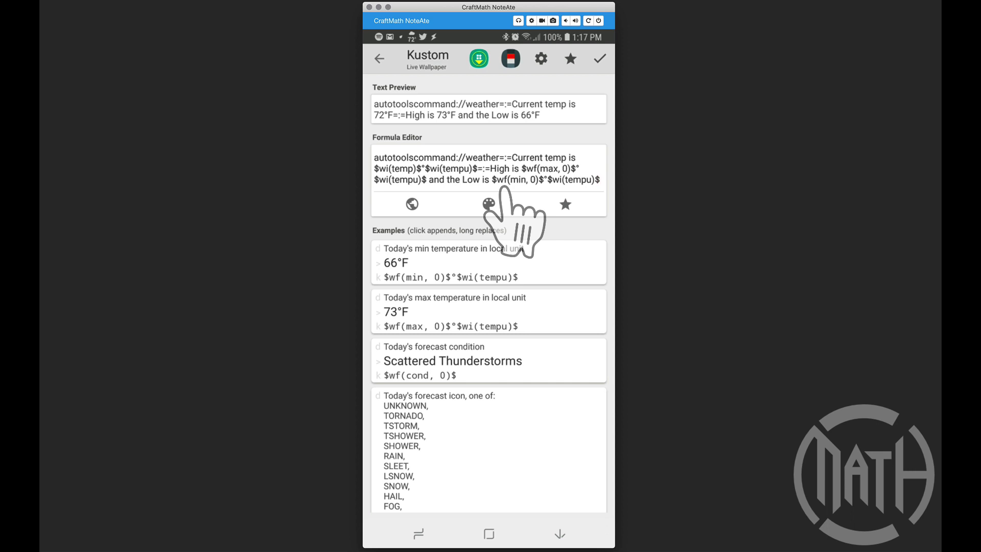
- Add '=:=Condition is' after the low temperature
text(=:)
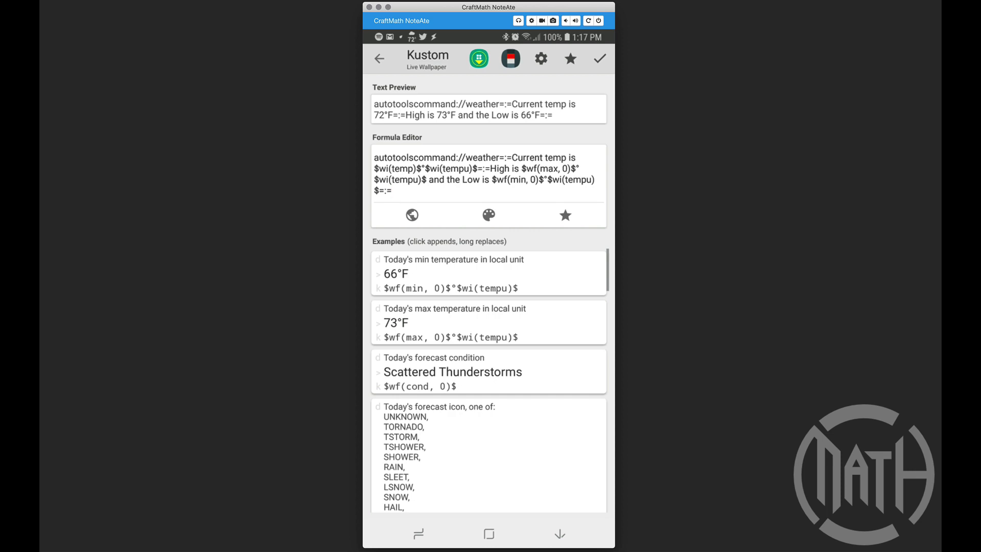
text(=Condition is)
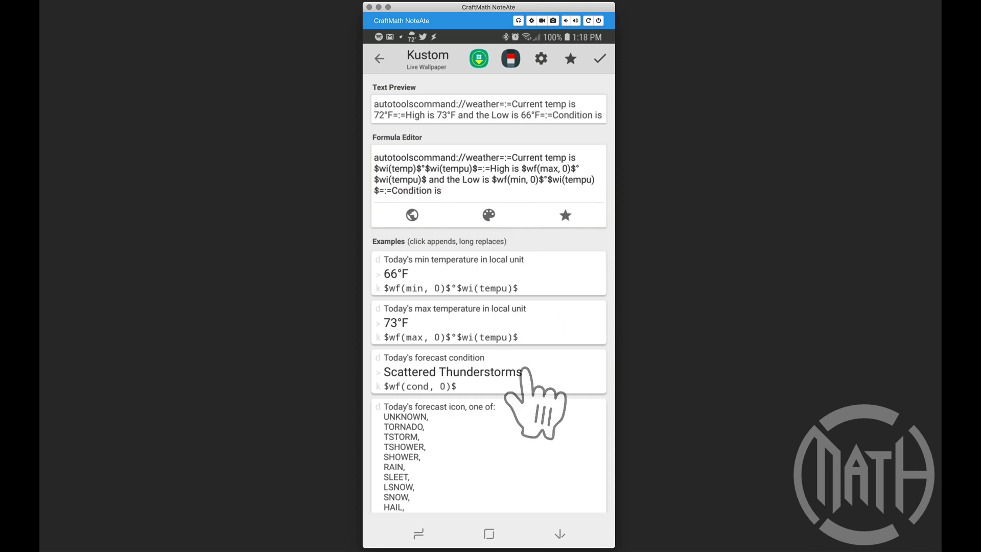
click(560, 534)
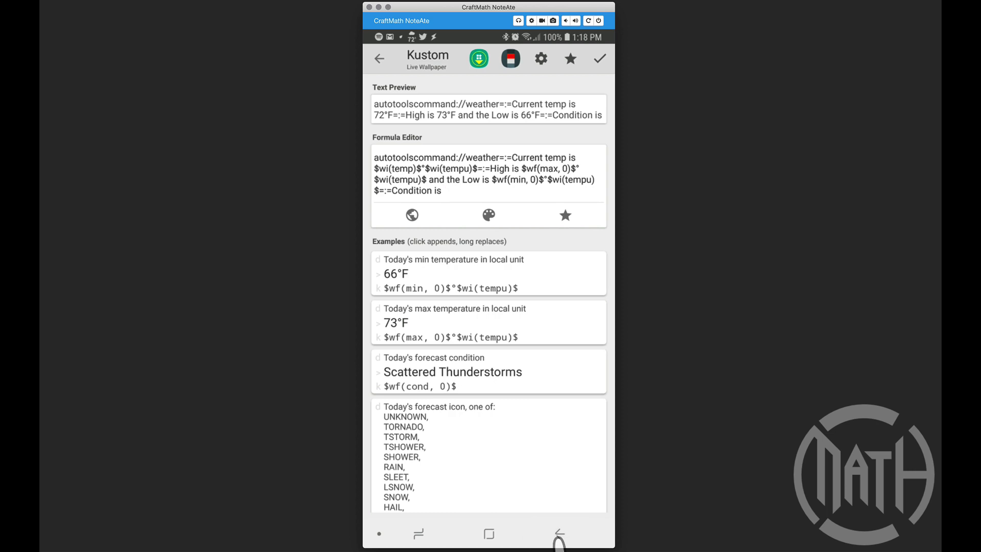
click(559, 534)
- Append $wi(cond)$ so the preview ends 'Condition is Cloudy', then save the formula
click(543, 361)
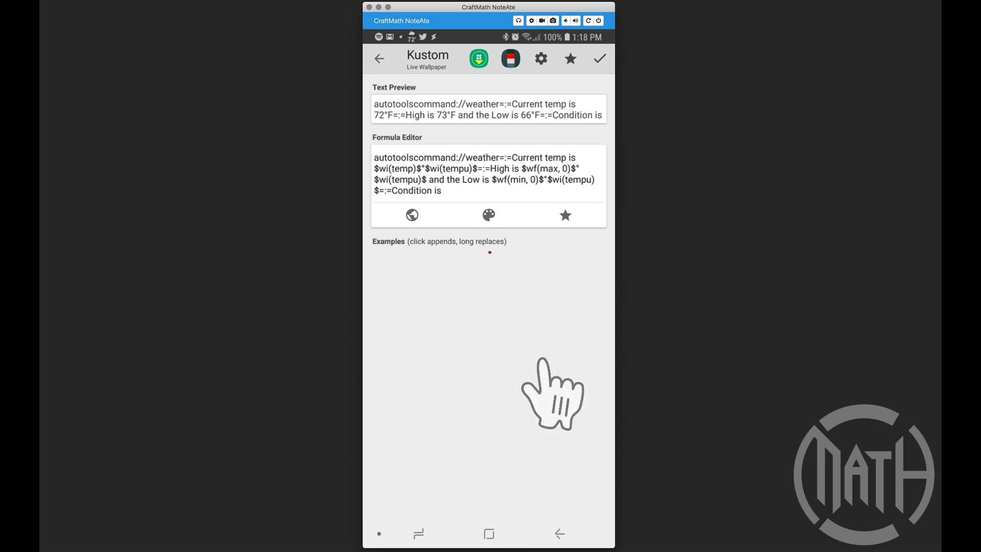
click(444, 384)
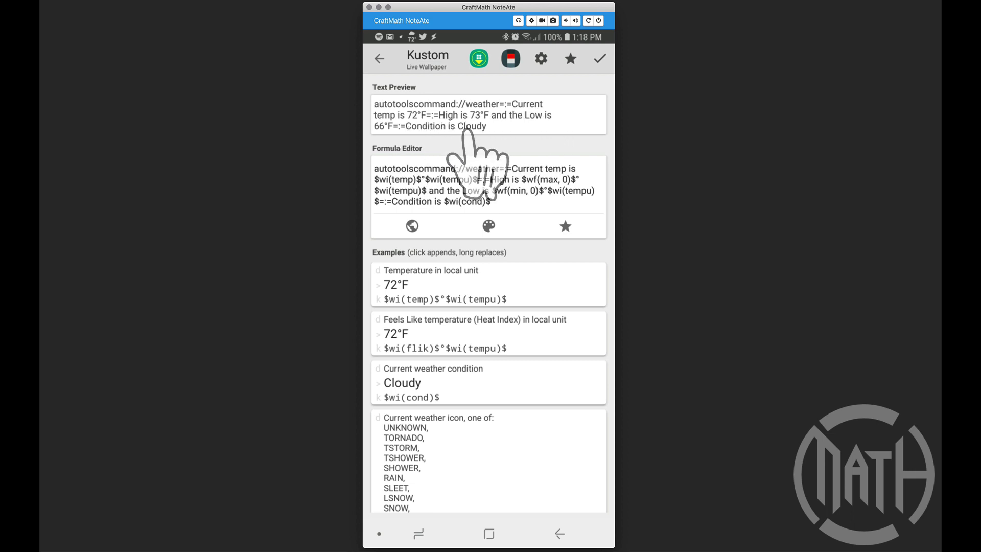
click(601, 58)
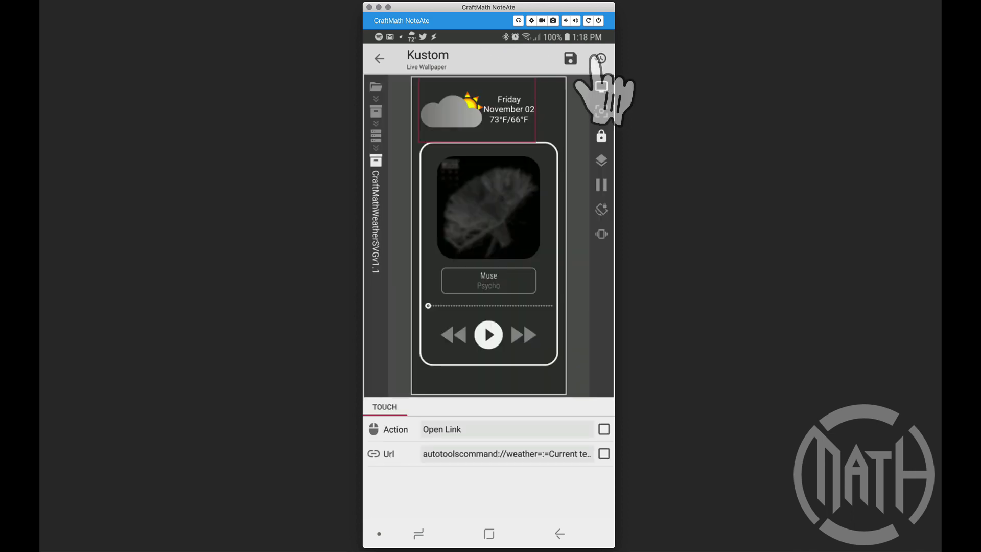
- Exit the Kustom editor to the home screen
click(488, 532)
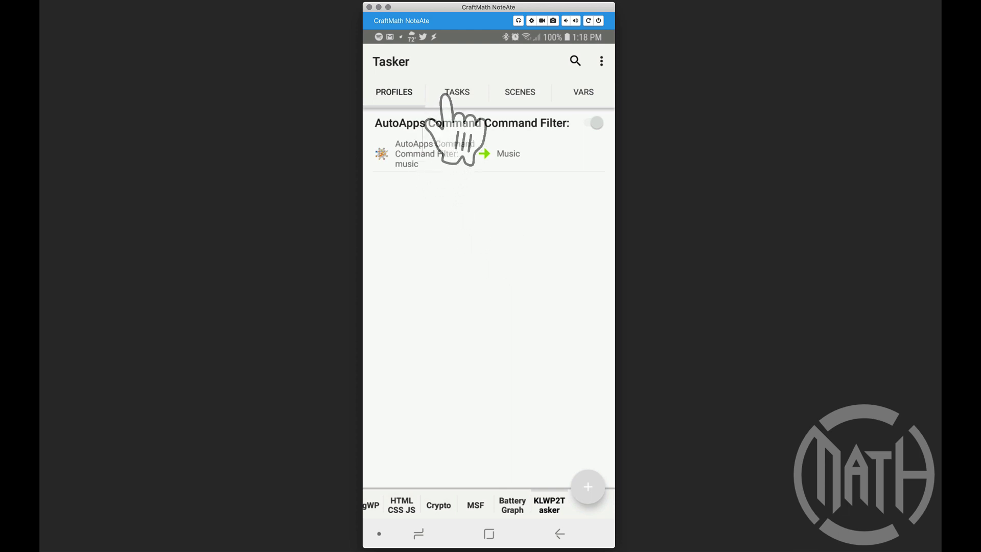
- Create a new Tasker task named Weather
click(454, 91)
click(587, 487)
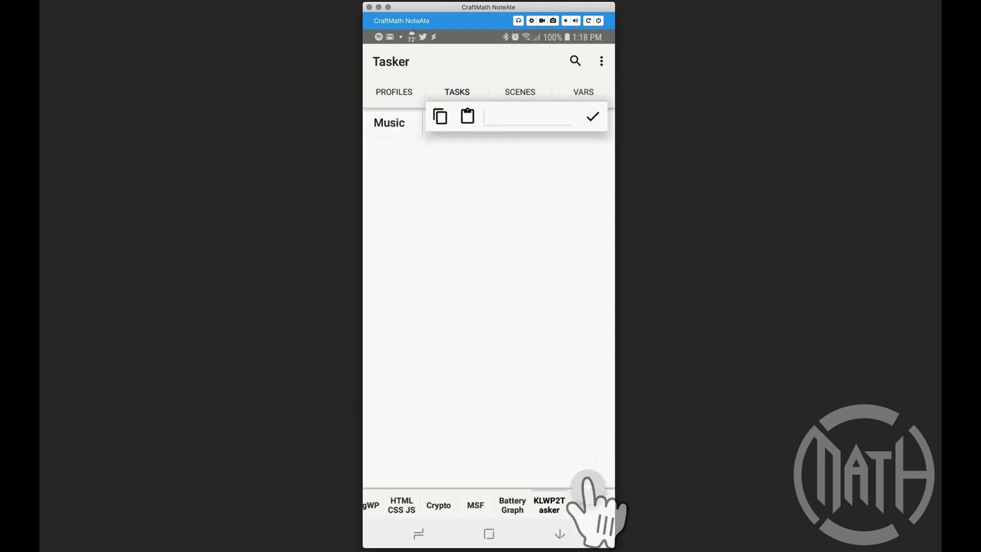
text(Weather)
click(593, 117)
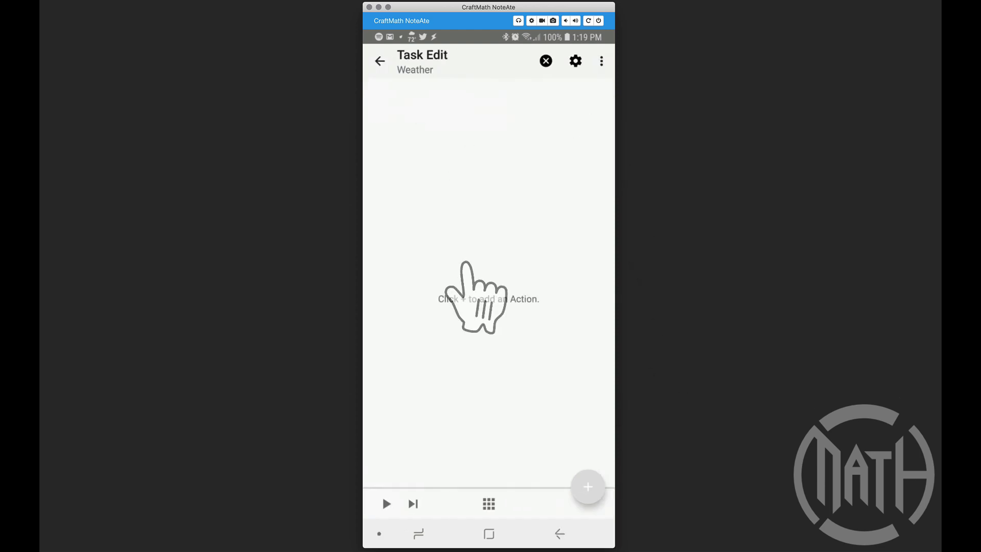
- Give the Weather task a Flash action reading 'Is it working?' and return to Profiles
click(587, 487)
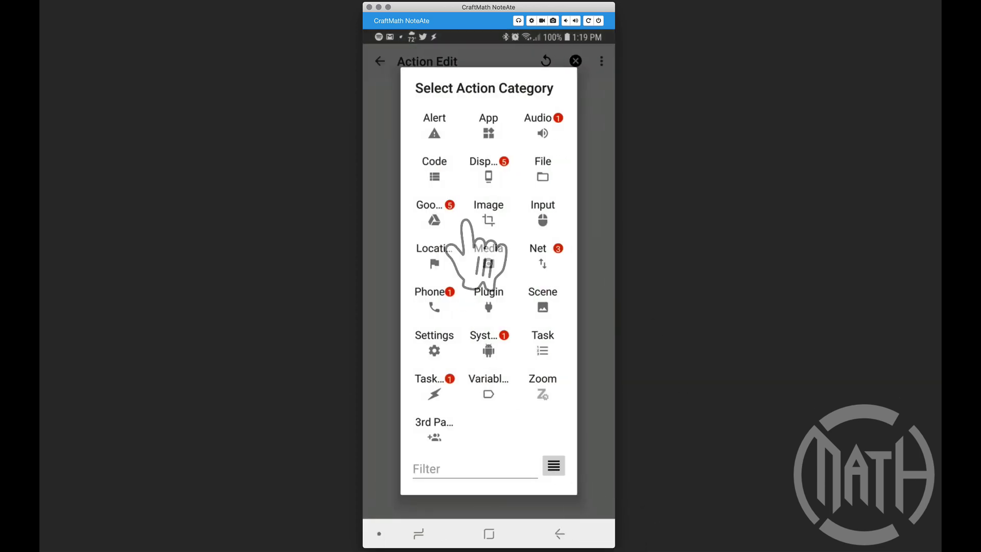
click(486, 472)
text(flash)
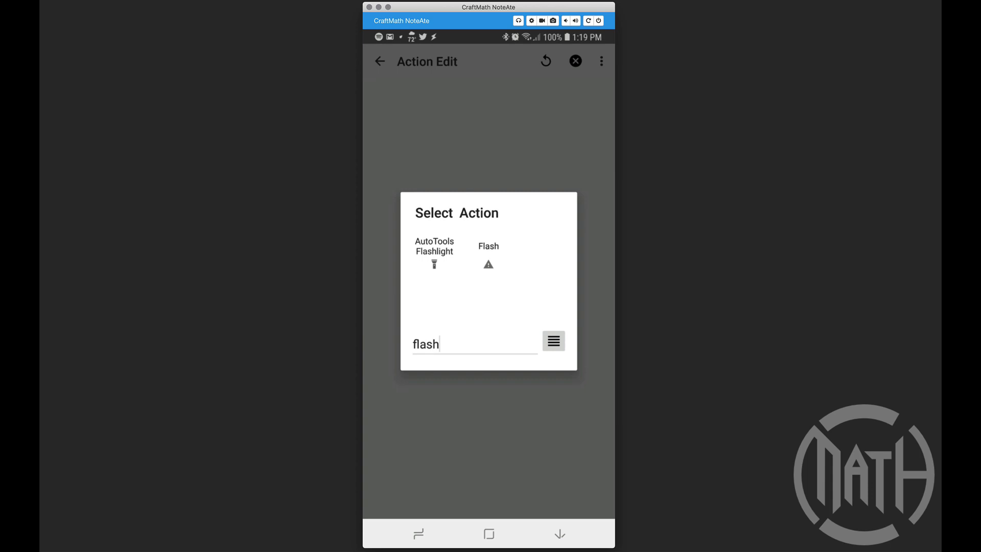
click(485, 255)
text(Is it working?)
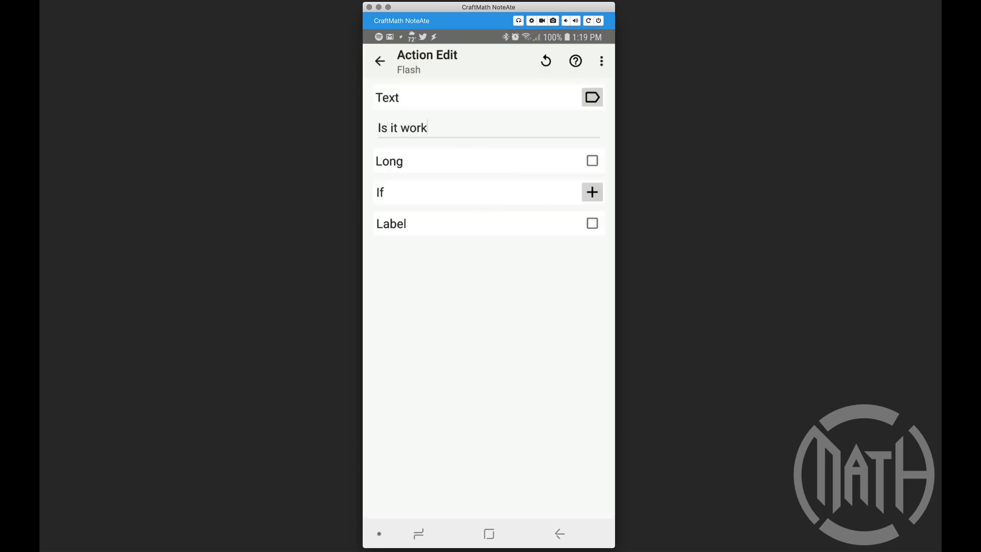
click(380, 61)
click(380, 61)
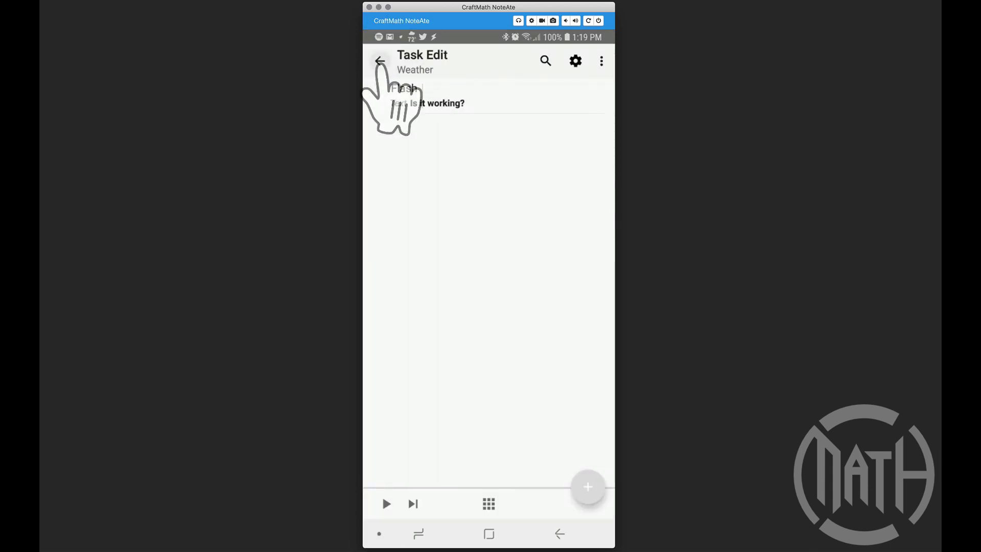
click(396, 93)
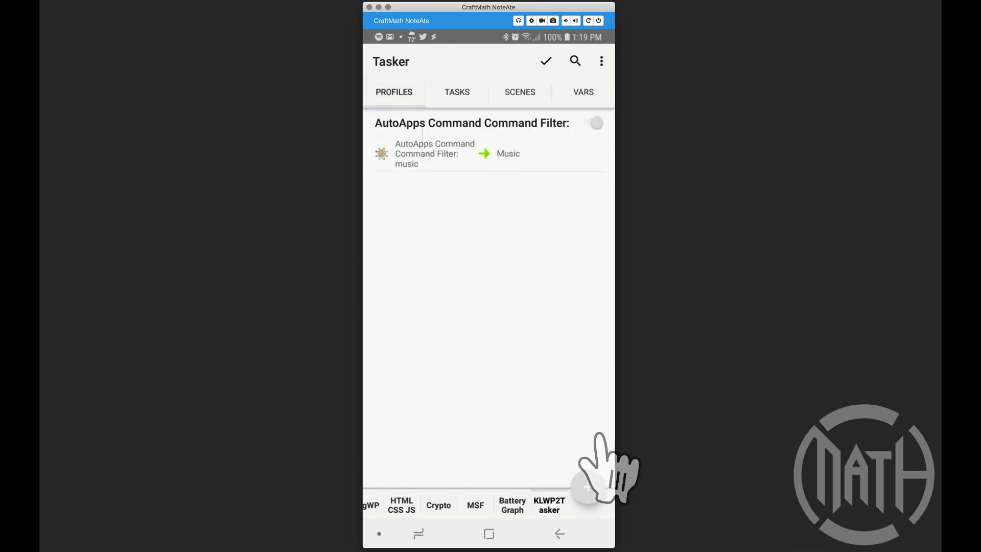
- Start a new profile triggered by the AutoApps Command event
click(588, 487)
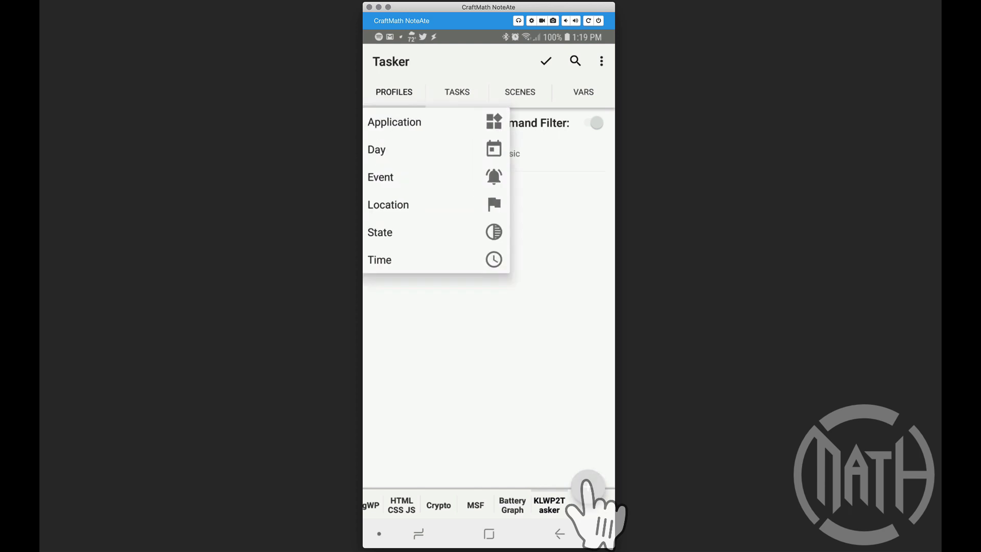
click(434, 177)
click(454, 398)
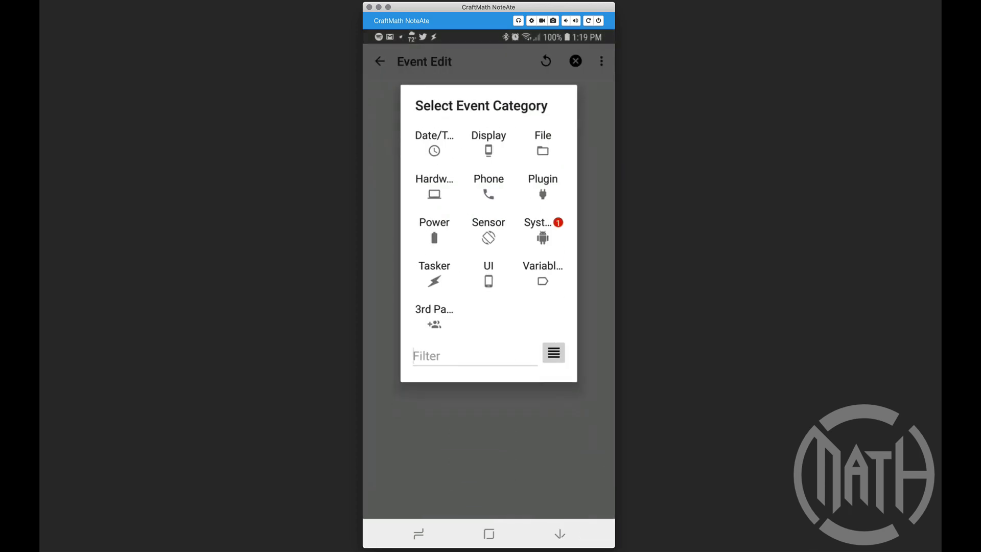
text(auto)
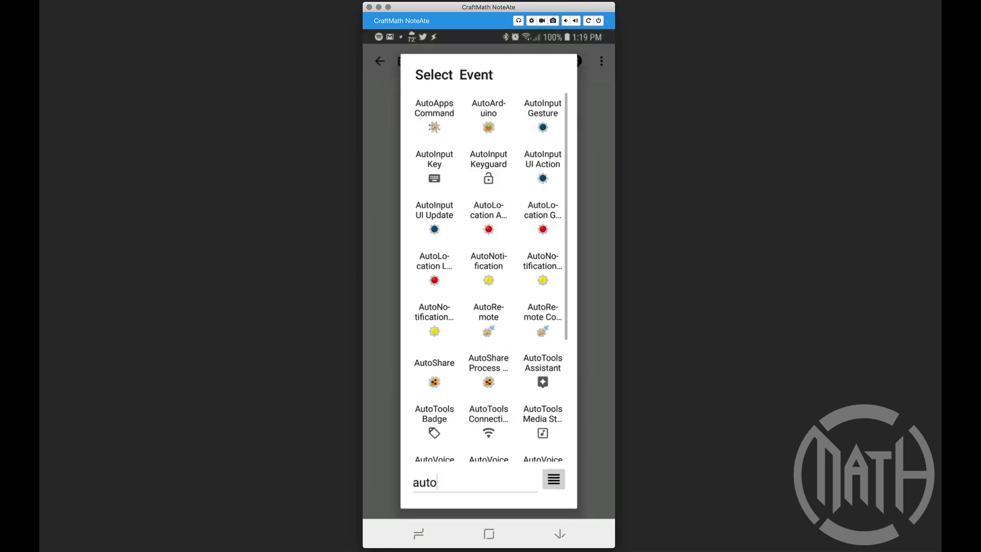
click(434, 115)
click(591, 98)
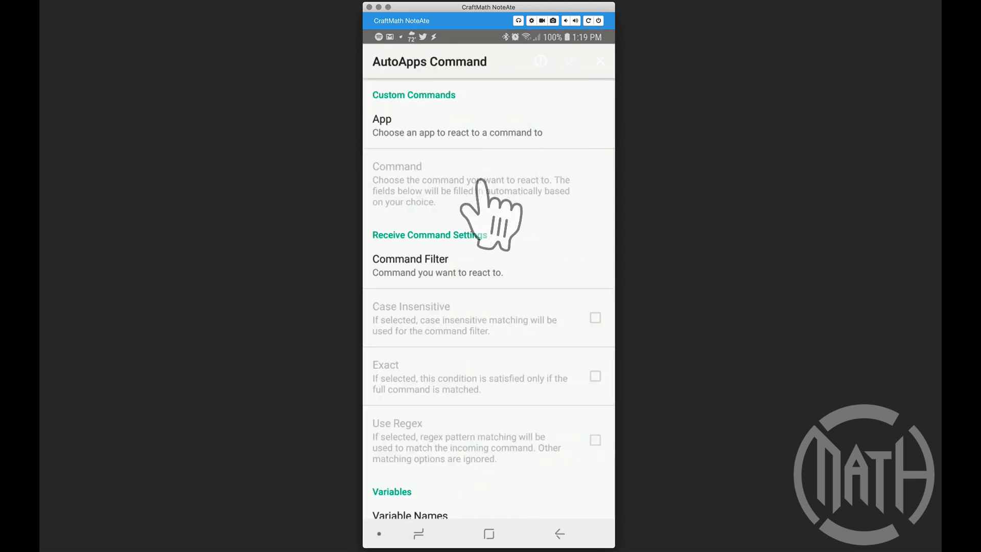
- Set the command filter to weather and the variable names to current,highlow,condition
click(424, 269)
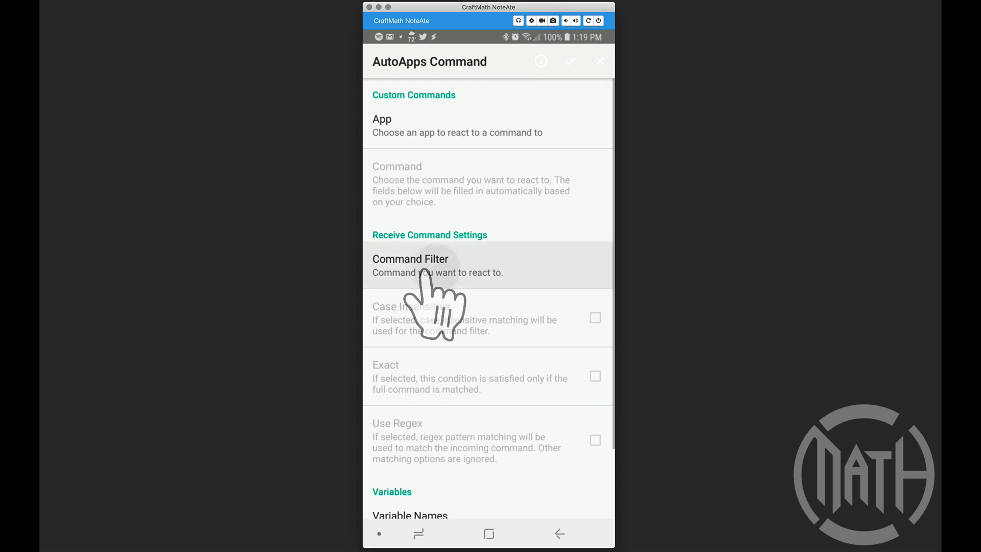
text(weather)
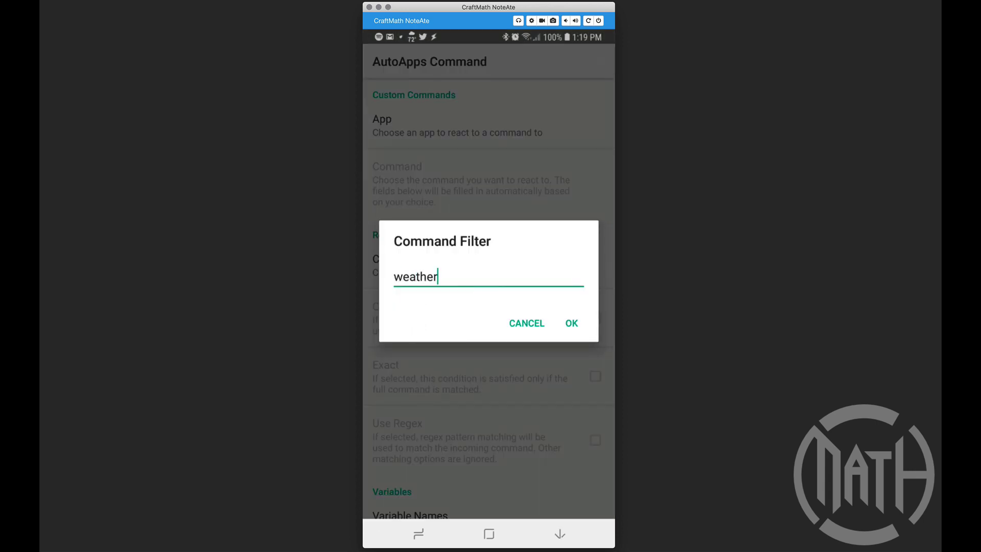
click(571, 324)
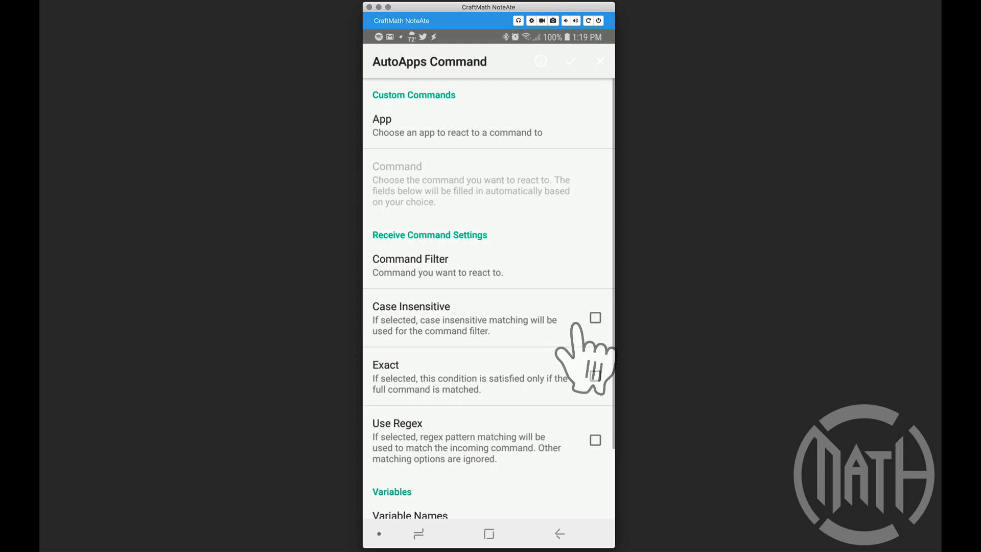
scroll(587, 322, down, 3)
click(449, 424)
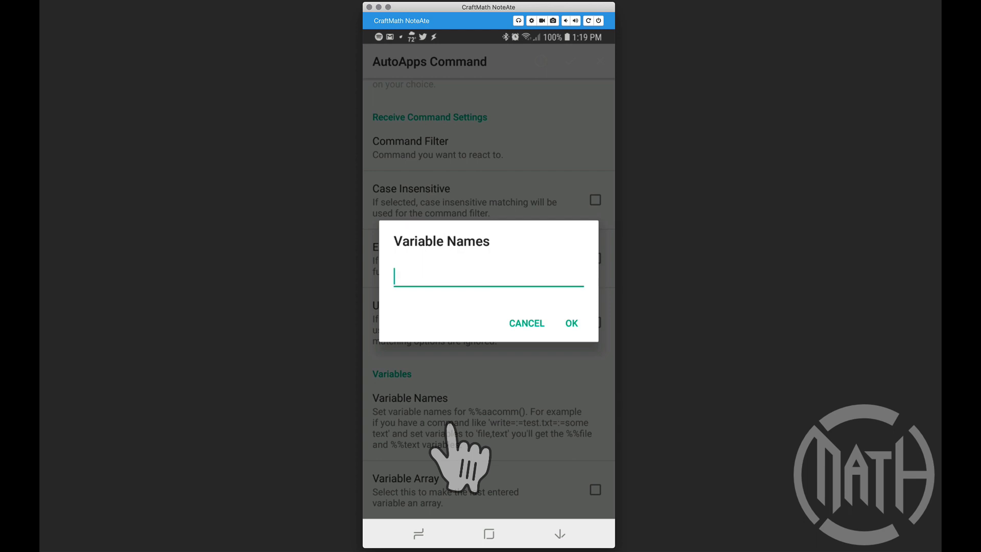
text(current)
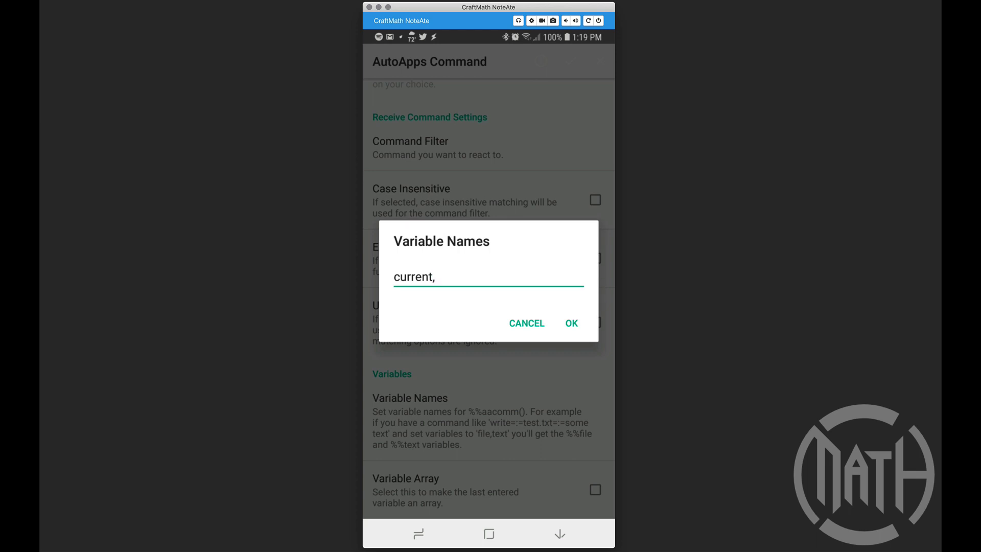
text(,highlow,condition)
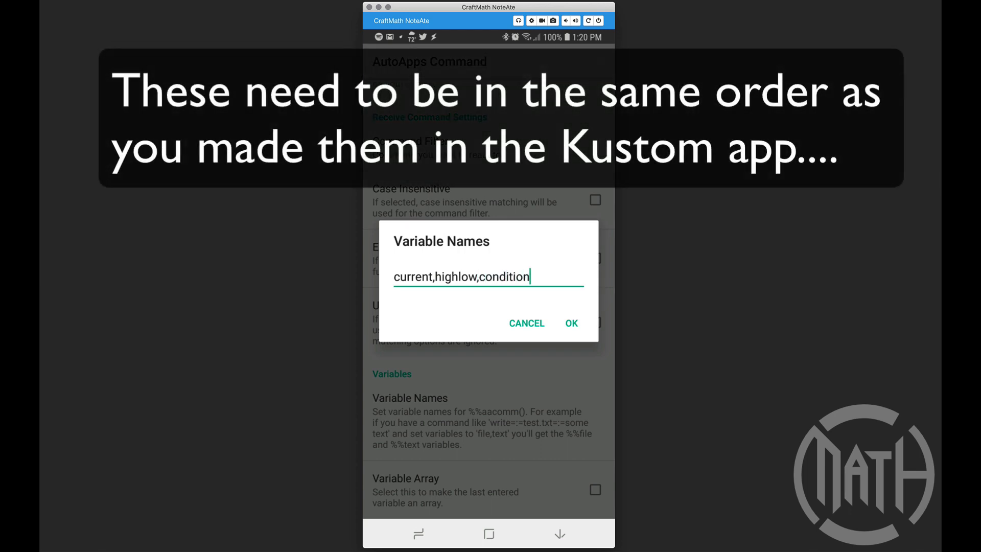
click(561, 321)
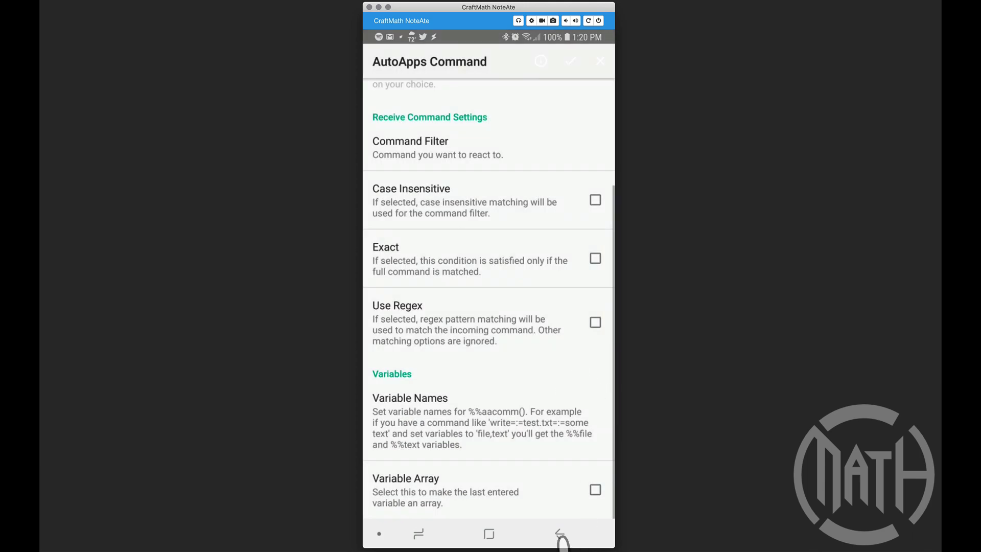
- Save the weather-filtered AutoApps Command event and bring up the profile's task picker
click(560, 535)
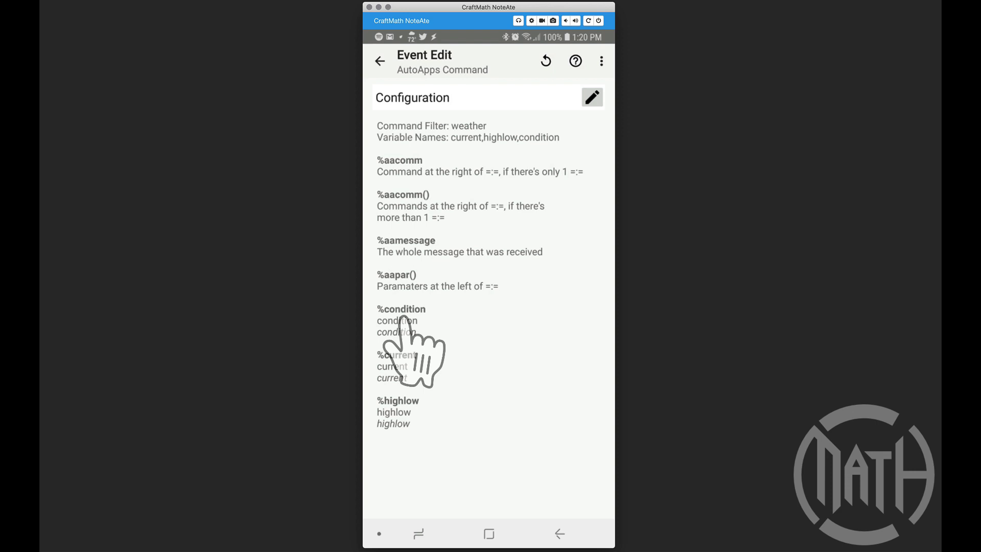
click(379, 60)
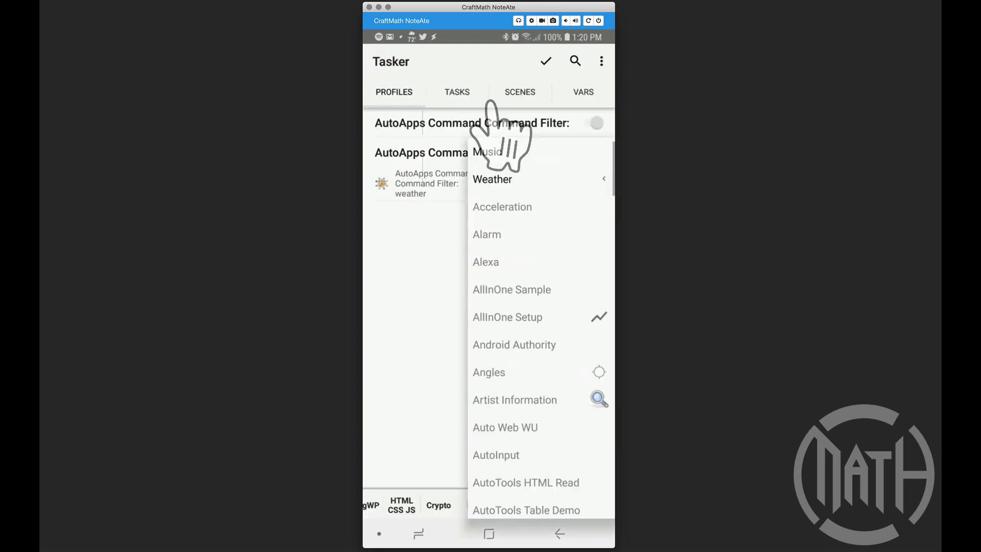
- Link the weather profile to the Weather task and confirm it under TASKS
click(500, 180)
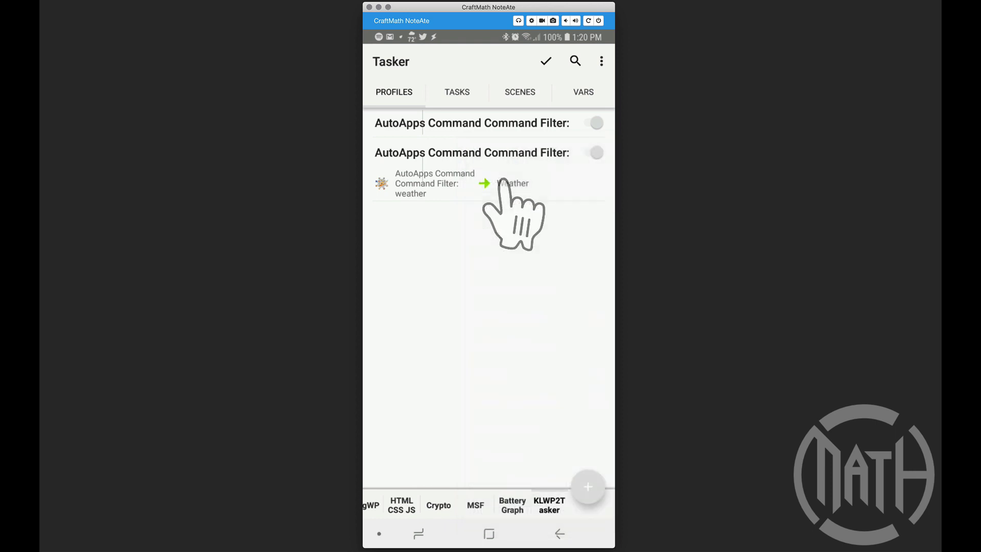
click(457, 92)
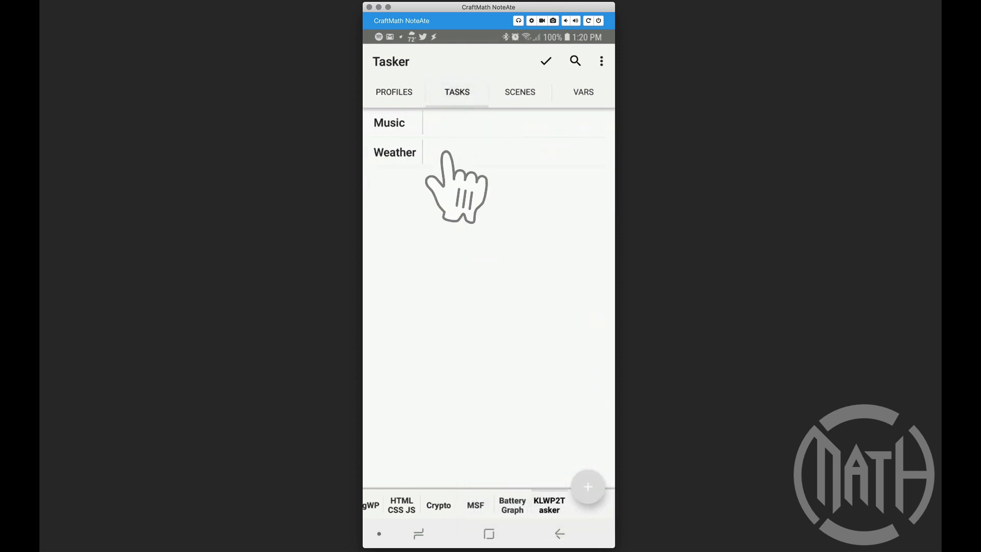
click(444, 153)
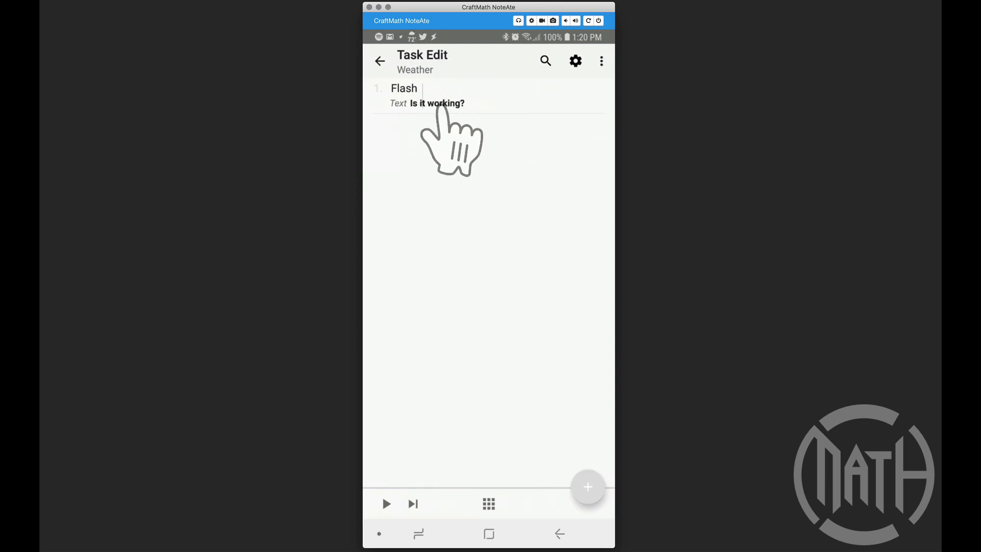
click(380, 61)
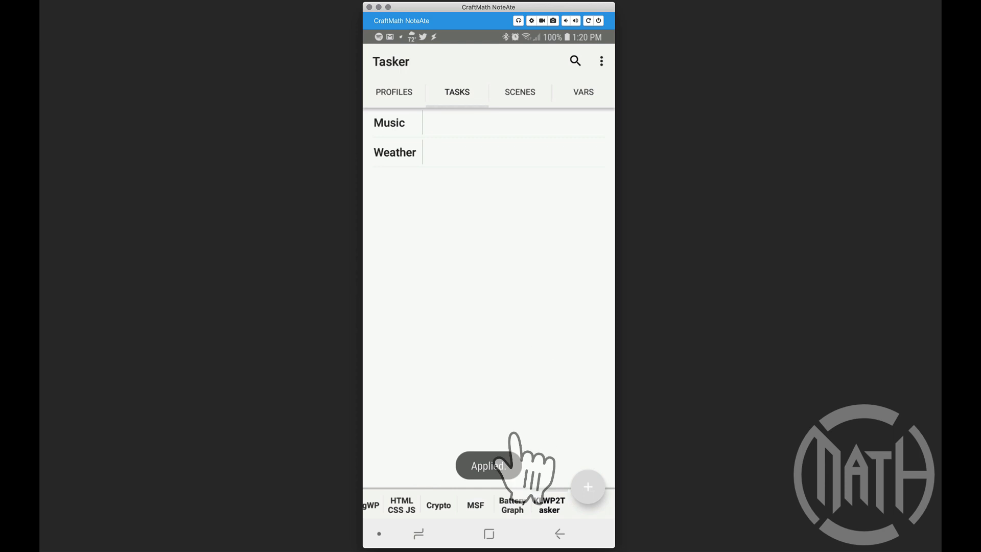
- Test the profile by tapping the home-screen weather cloud, then reopen the Weather task
click(489, 534)
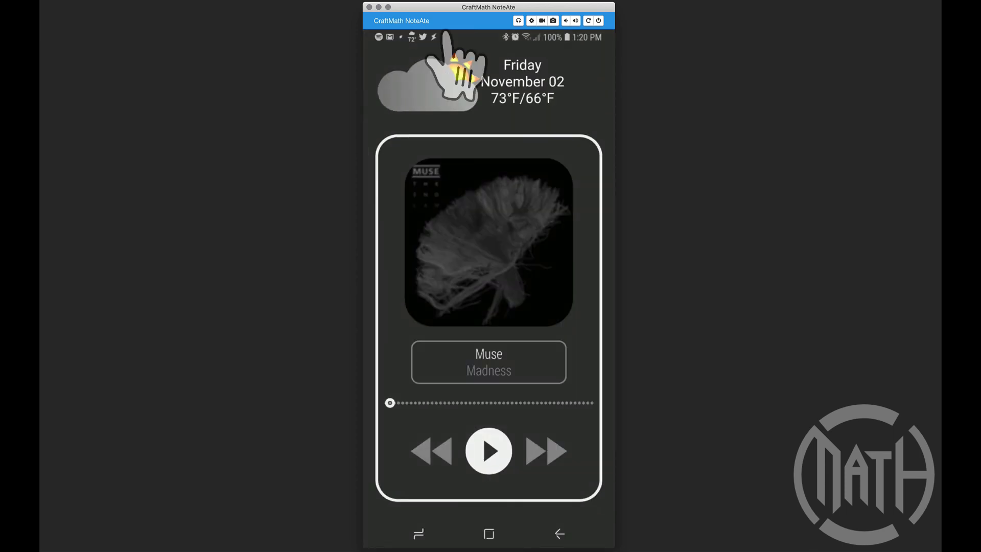
click(450, 95)
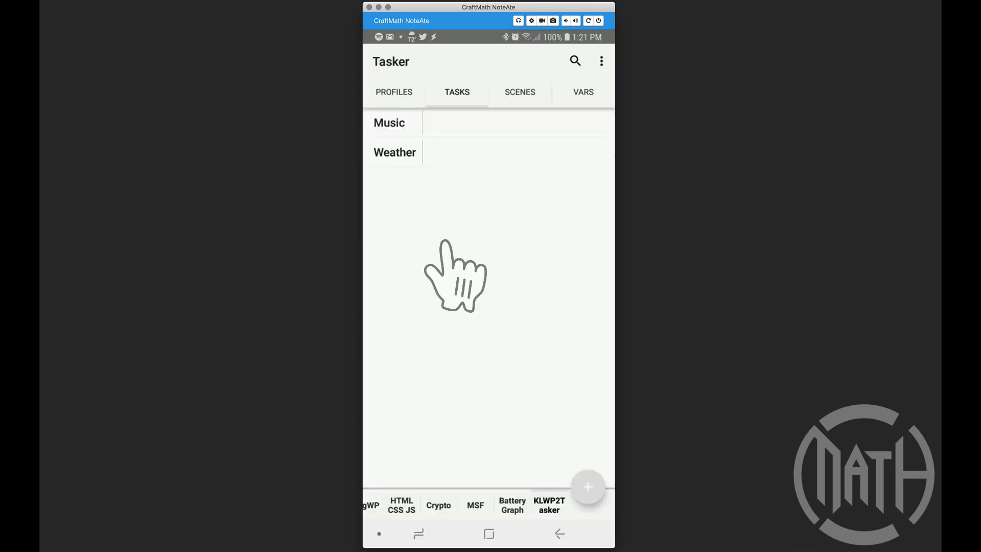
click(462, 149)
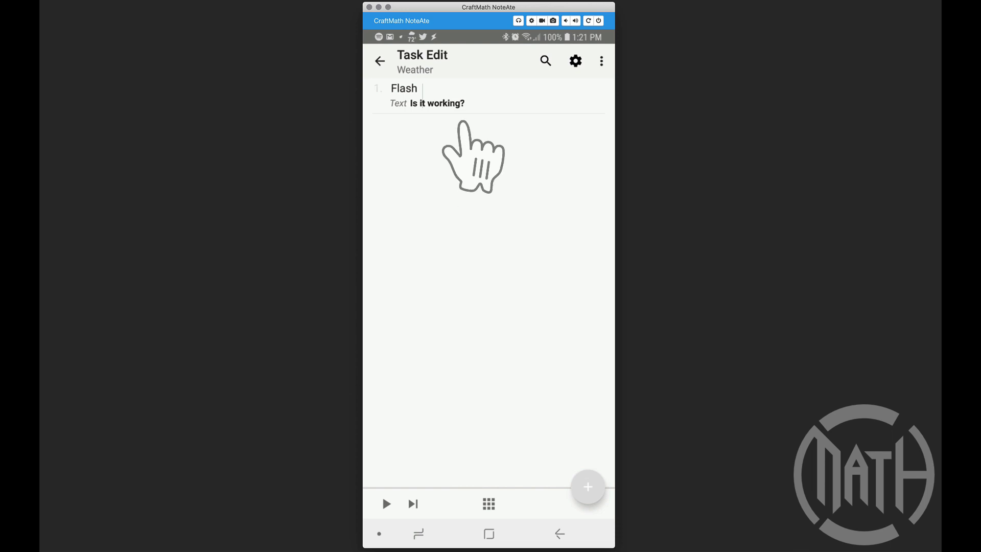
- Replace the Flash text 'Is it working?' with %current, %highlow and %condition on three lines
click(460, 100)
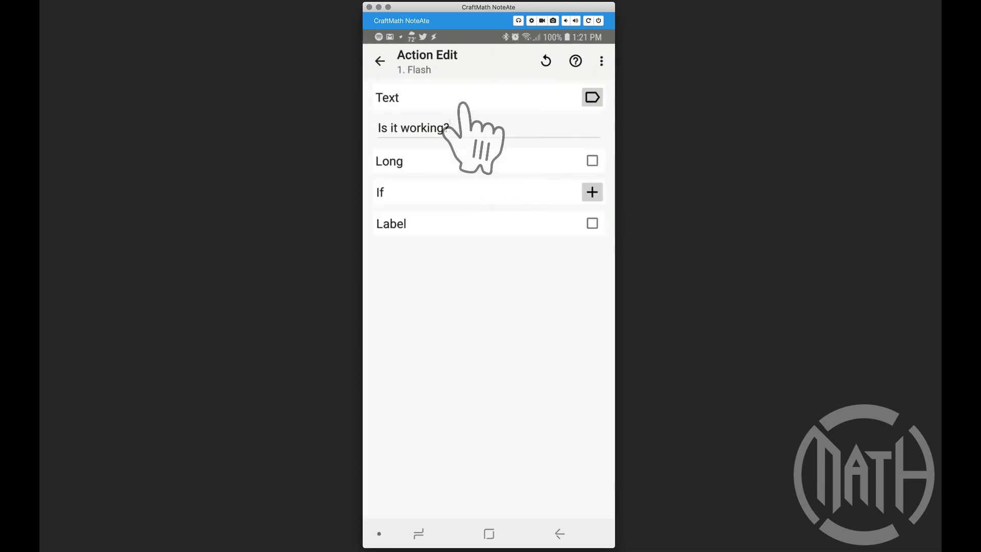
key(BackSpace)
key(BackSpace)
key(BackSpace)
key(BackSpace)
key(BackSpace)
key(BackSpace)
key(BackSpace)
key(BackSpace)
key(BackSpace)
key(BackSpace)
key(BackSpace)
key(BackSpace)
key(BackSpace)
key(BackSpace)
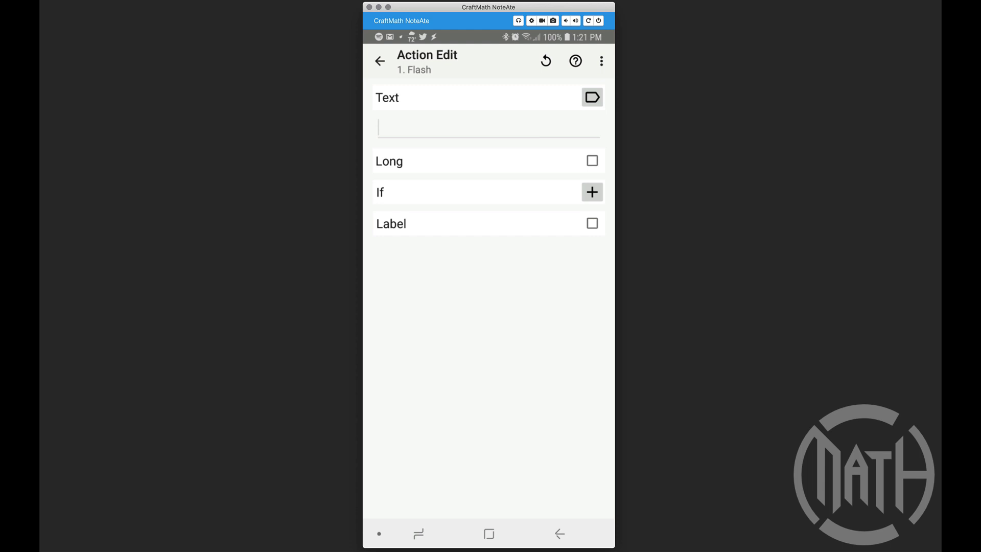
text(%current)
key(Return)
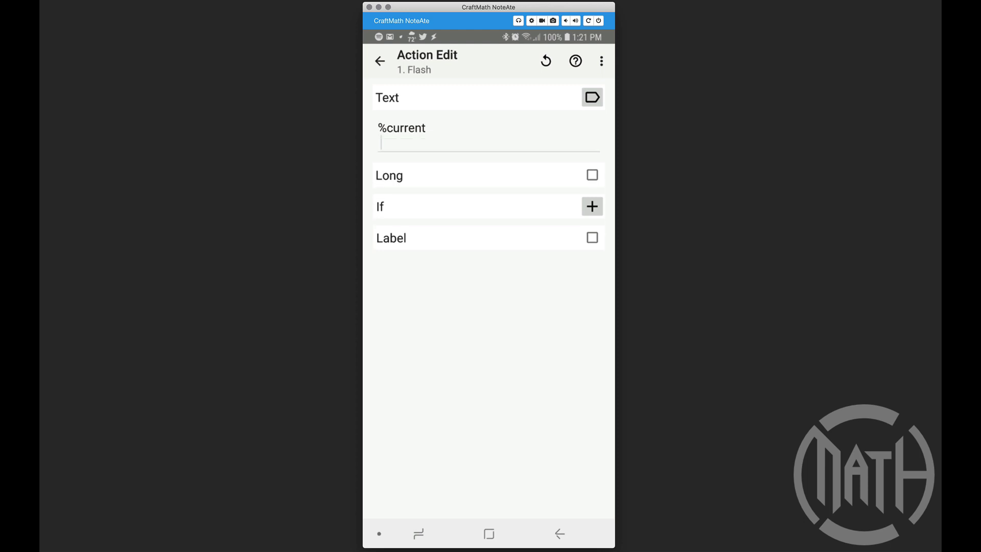
text(%highlow)
key(Return)
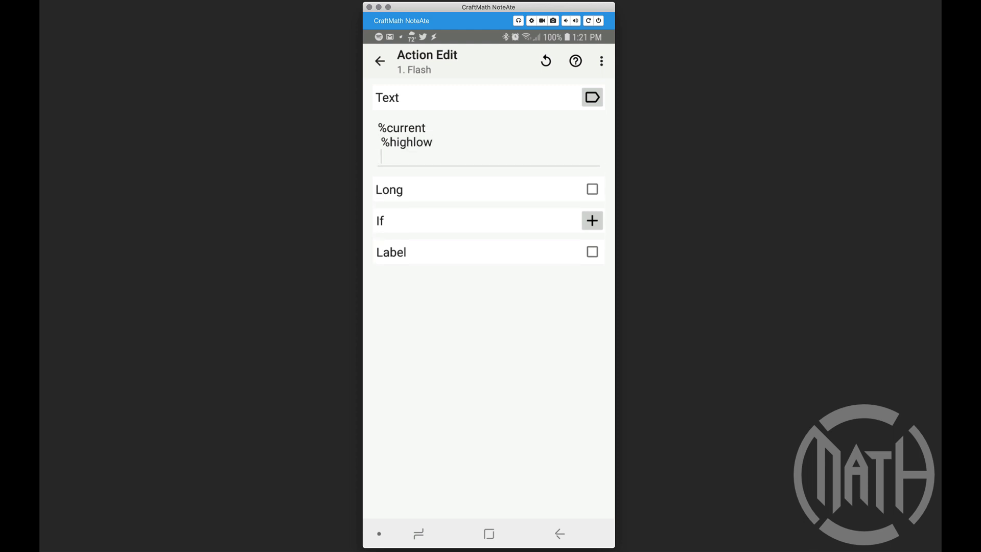
text(%condition)
- Remove the stray spaces before %highlow and %condition, then return to the tasks list
click(383, 142)
key(BackSpace)
click(382, 156)
key(BackSpace)
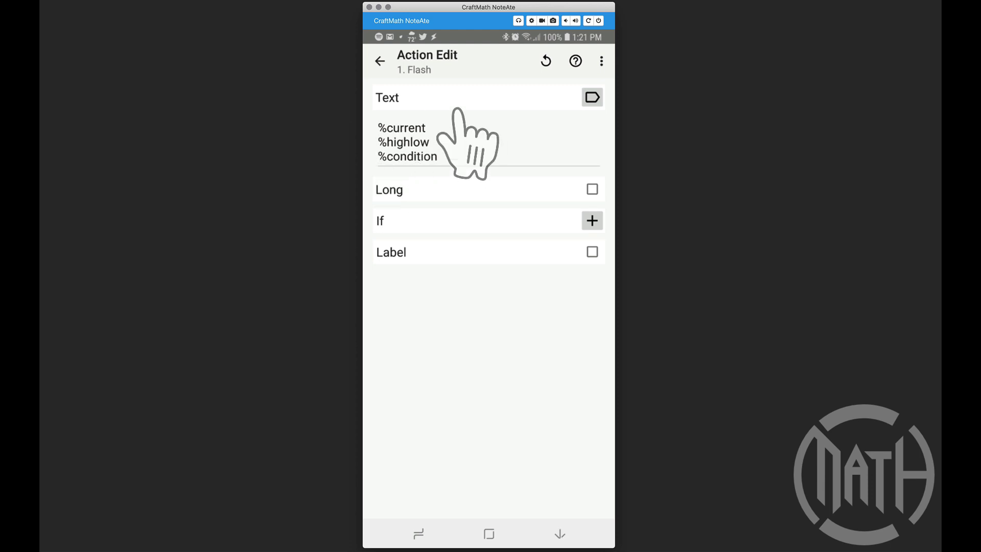
click(380, 61)
key(Escape)
- Apply the Tasker changes and tap the weather cloud to check the current, high/low and condition flash
click(545, 61)
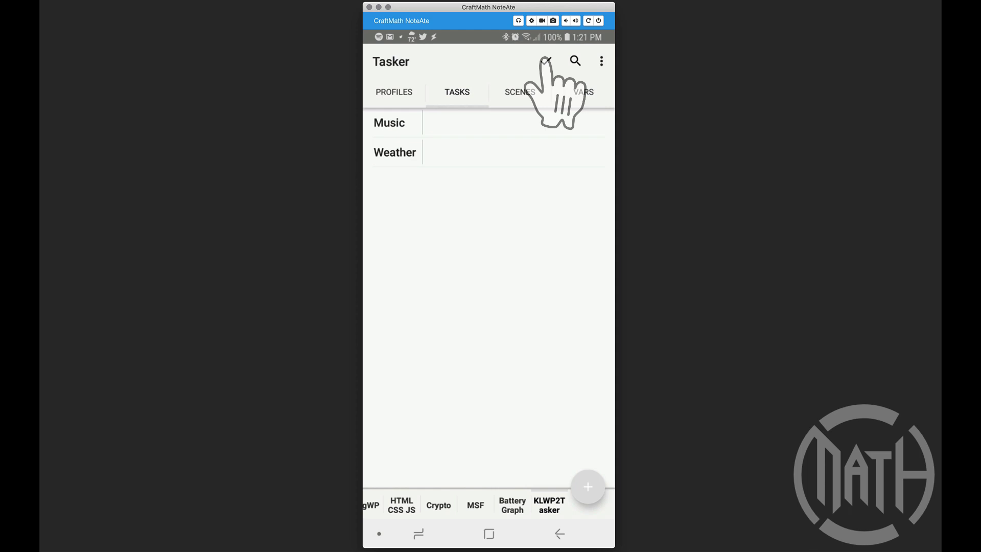
click(490, 532)
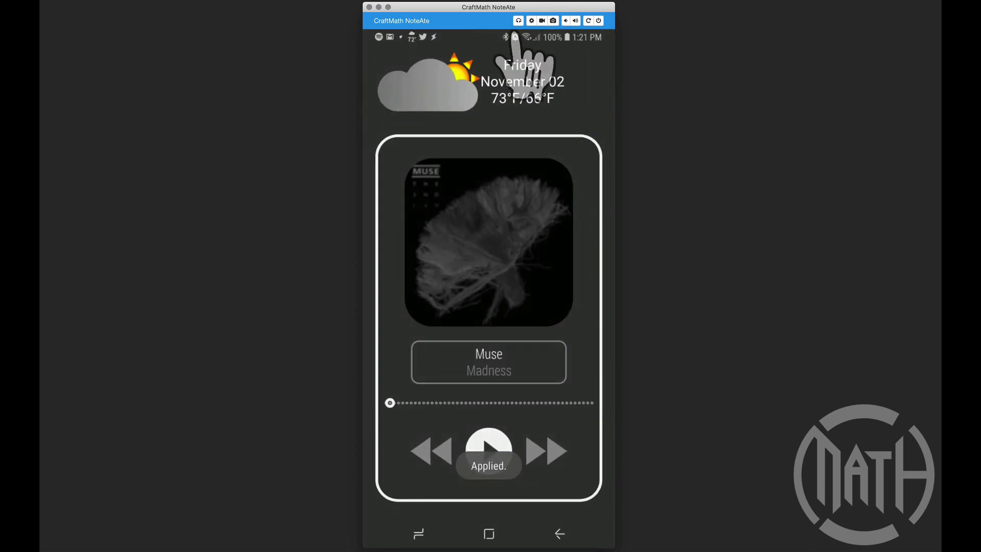
click(438, 87)
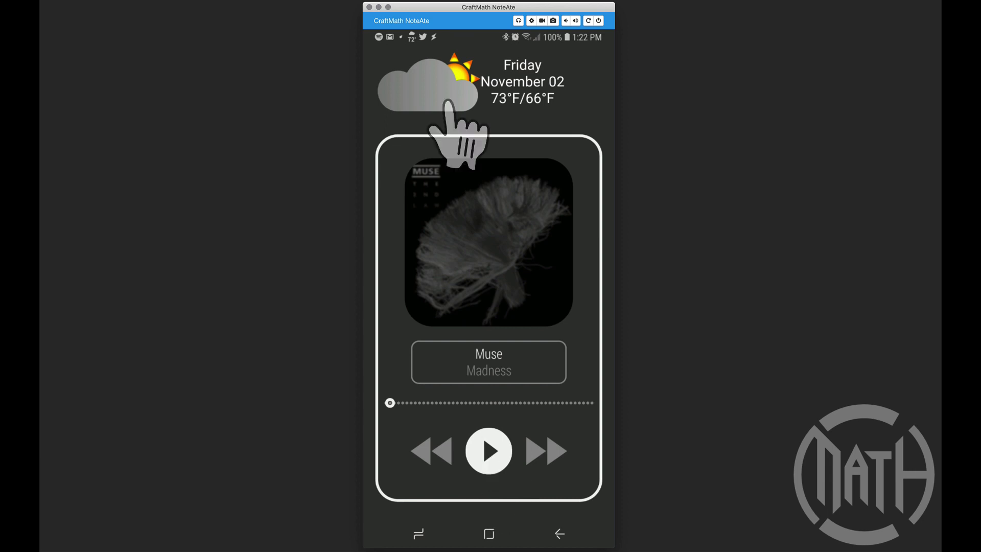
click(452, 82)
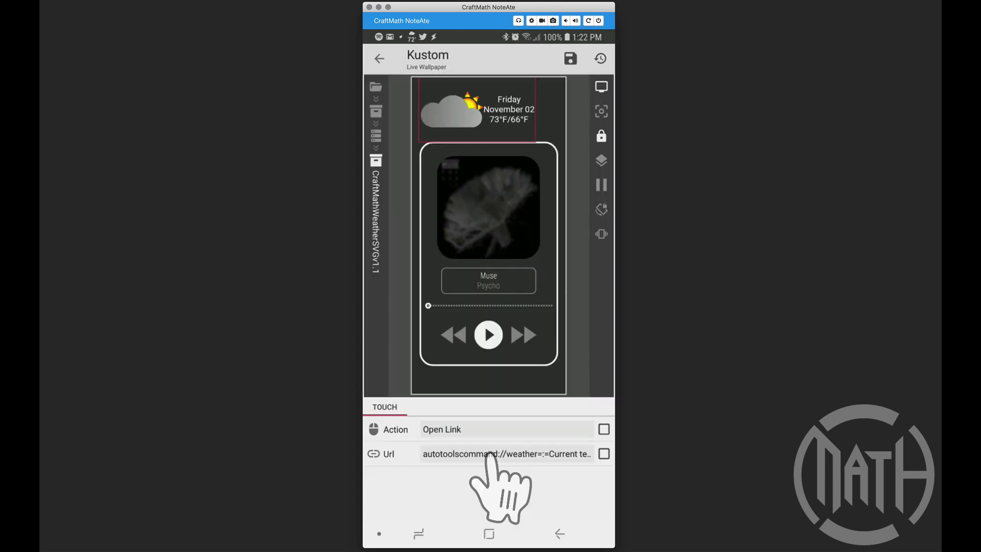
click(489, 452)
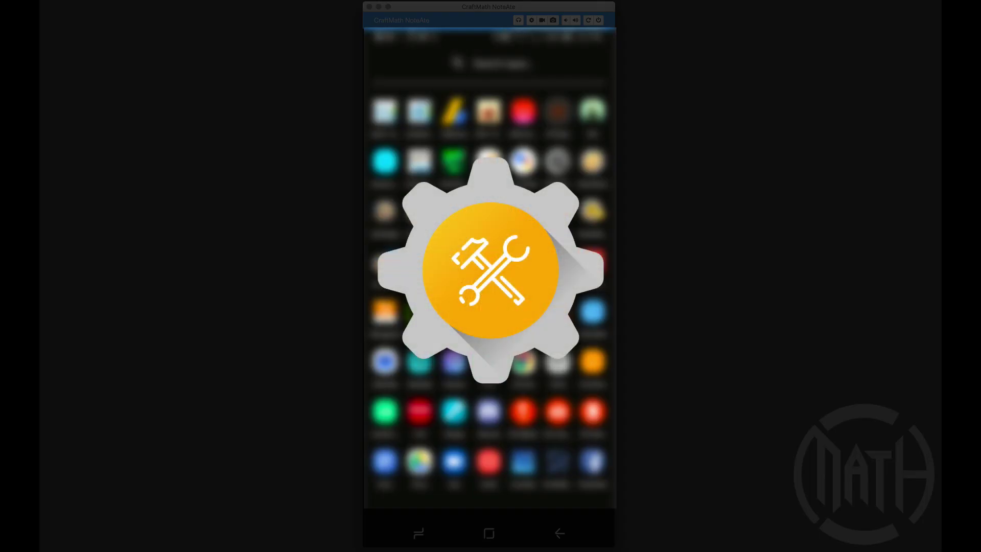
- Launch AutoTools and open its Logs and Alerts settings
click(453, 260)
click(440, 190)
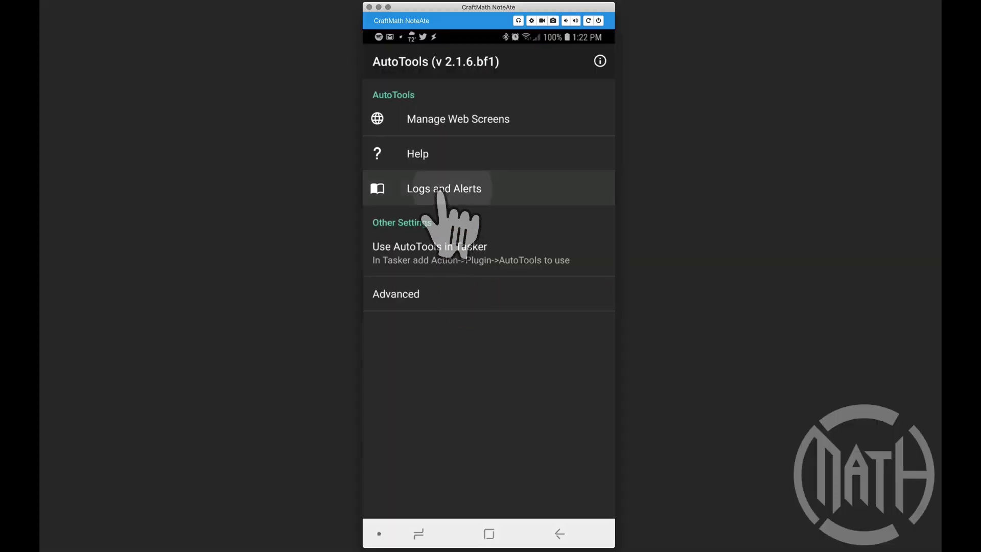